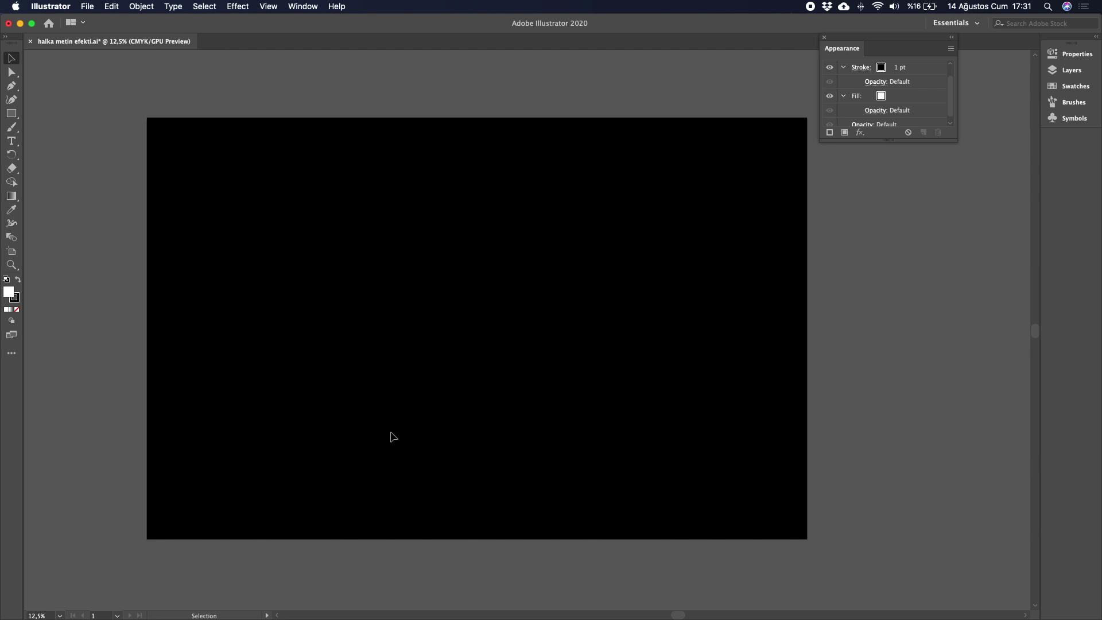
Draw an area text frame on the artboard and enter 'ABONE OLMAYI UNUTMAYIN'.
{"action": "left_click", "coordinate": [11, 141]}
{"action": "left_click_drag", "start_coordinate": [317, 232], "coordinate": [730, 293]}
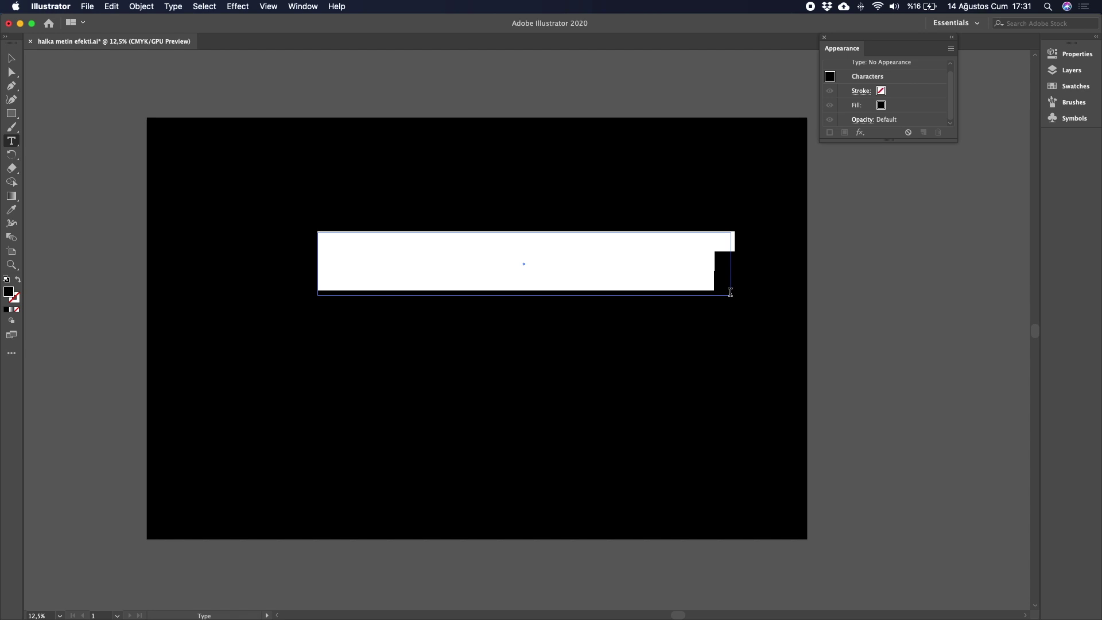
{"action": "key", "text": "BackSpace"}
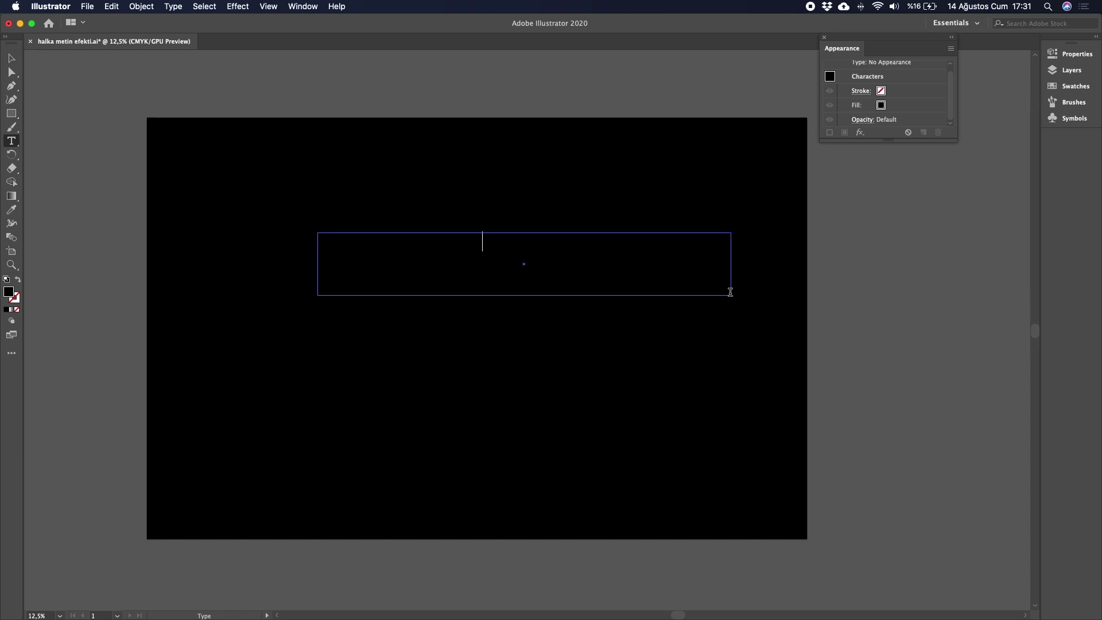
Colour the text yellow, then shrink its frame to fit and move it left.
{"action": "key", "text": "super+a"}
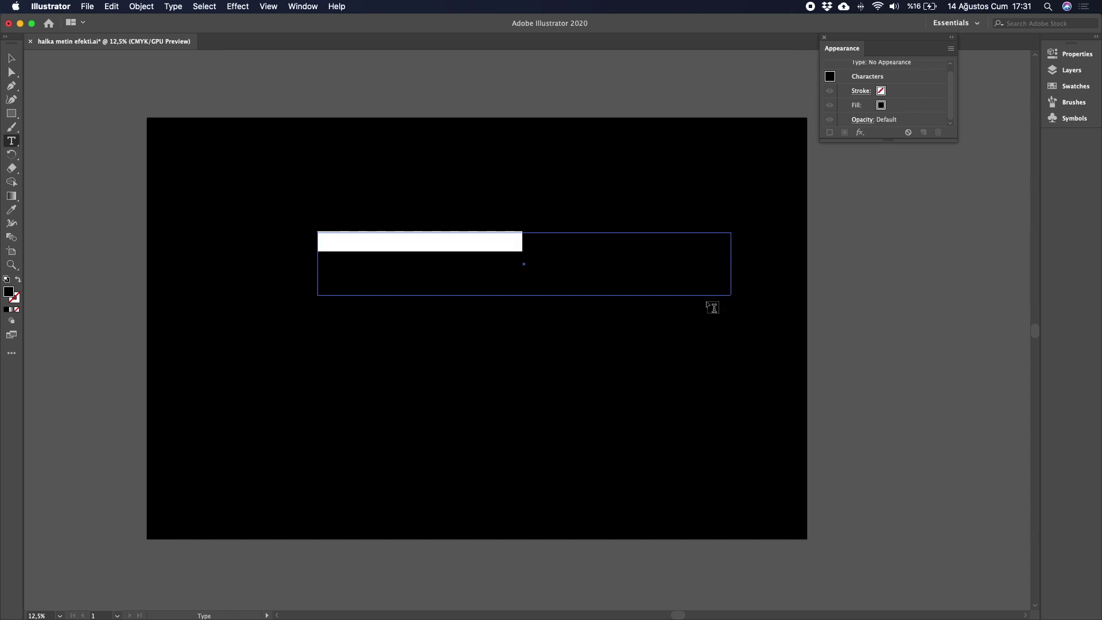
{"action": "left_click", "coordinate": [882, 108]}
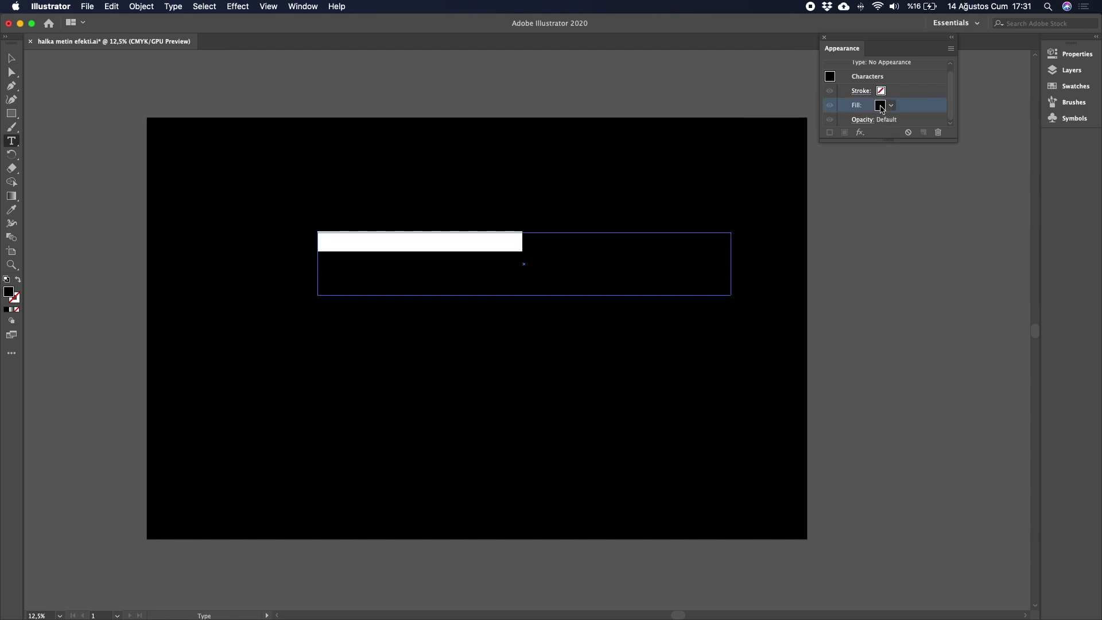
{"action": "left_click", "coordinate": [883, 107]}
{"action": "left_click", "coordinate": [782, 123]}
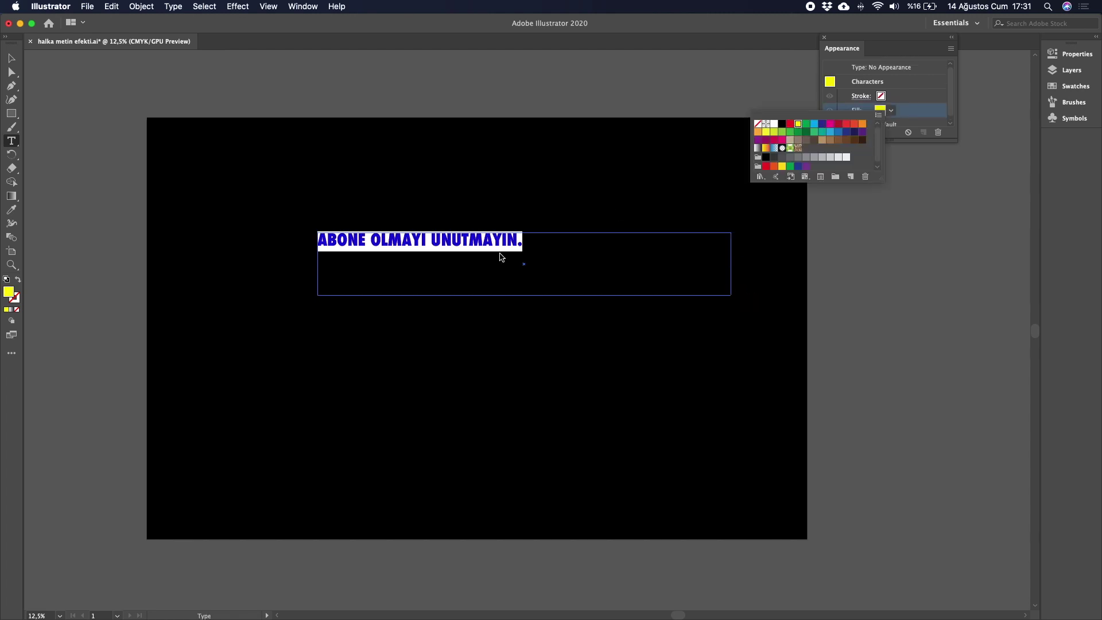
{"action": "left_click", "coordinate": [530, 243]}
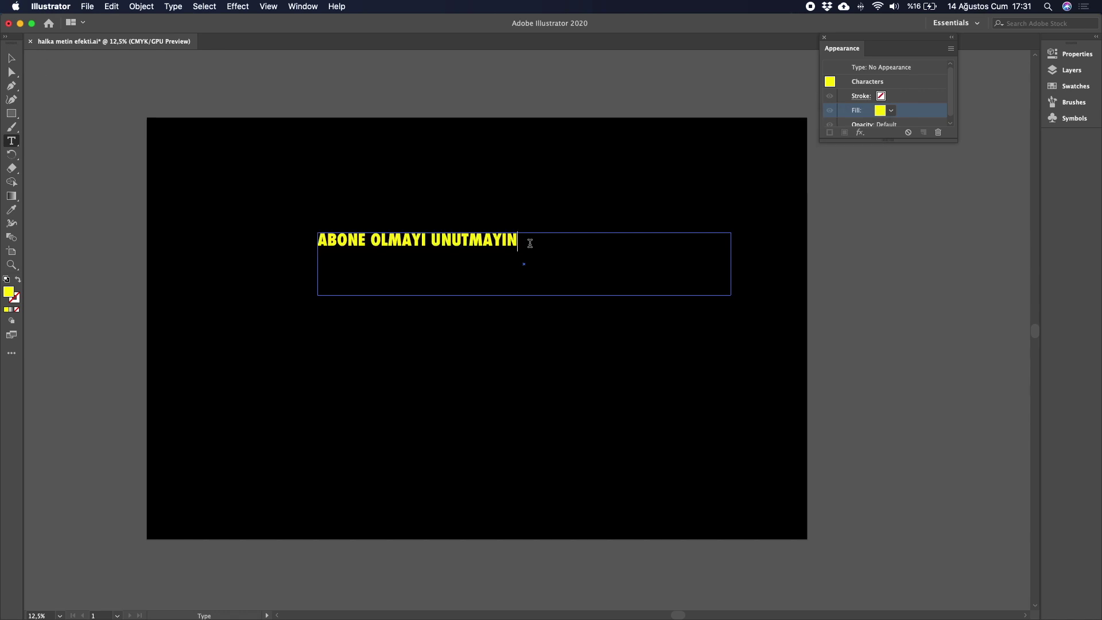
{"action": "left_click", "coordinate": [11, 58]}
{"action": "left_click_drag", "start_coordinate": [732, 296], "coordinate": [364, 215]}
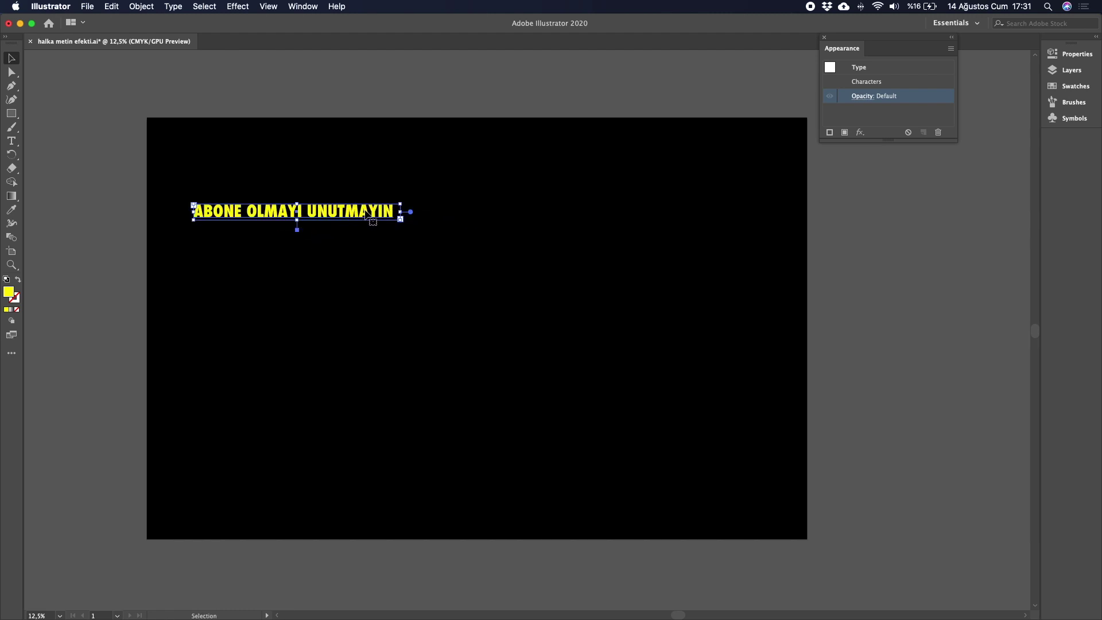
Duplicate the yellow text line downward to make a stack of four lines.
{"action": "key", "text": "alt+shift"}
{"action": "left_click_drag", "start_coordinate": [356, 212], "coordinate": [357, 232]}
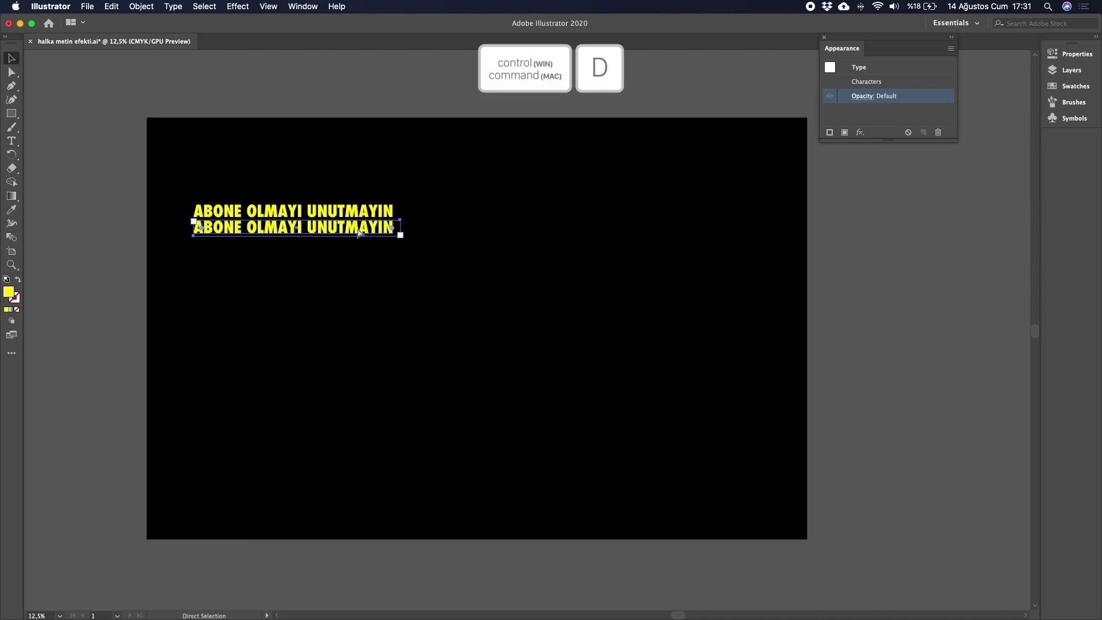
{"action": "key", "text": "super+d"}
{"action": "key", "text": "super+d"}
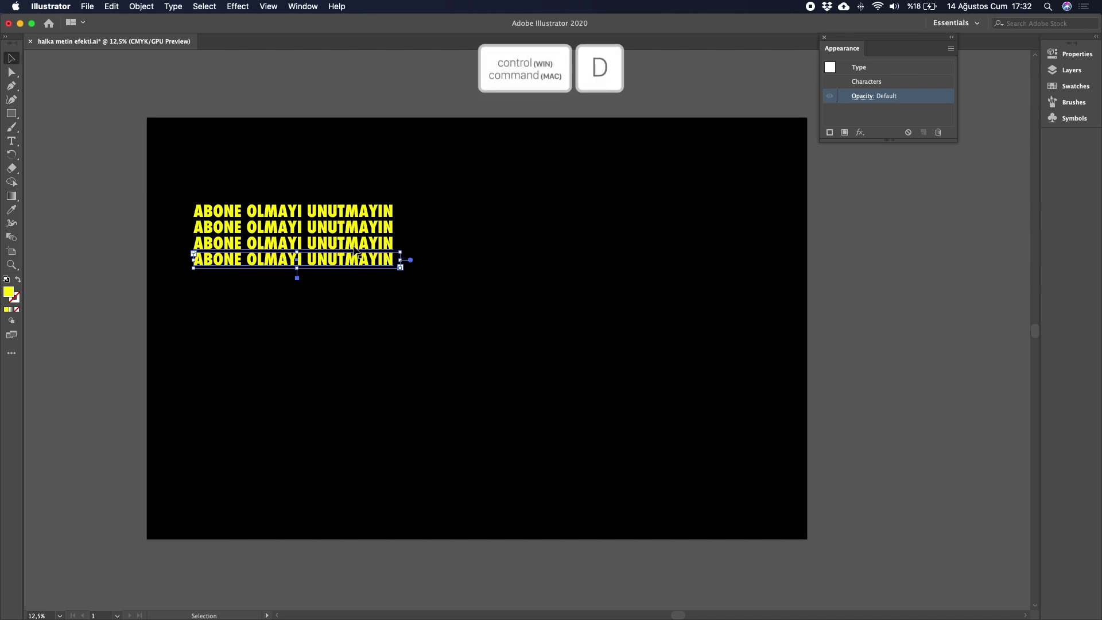
Copy the four lines straight right to form a second column, then select all eight.
{"action": "left_click_drag", "start_coordinate": [183, 180], "coordinate": [460, 288]}
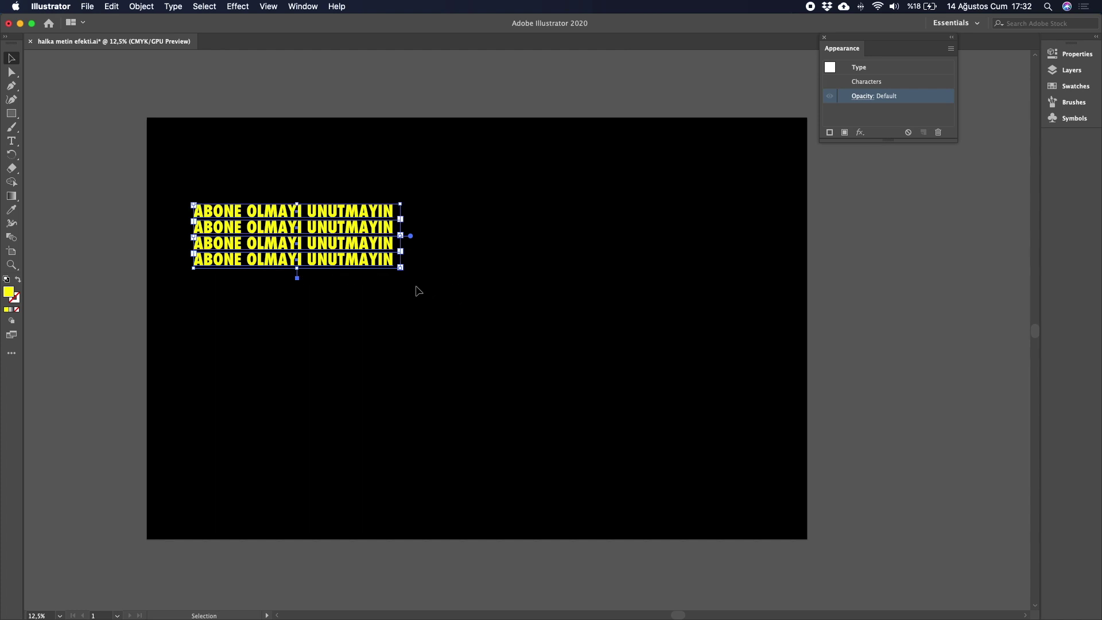
{"action": "left_click_drag", "start_coordinate": [291, 239], "coordinate": [479, 228]}
{"action": "left_click", "coordinate": [114, 233]}
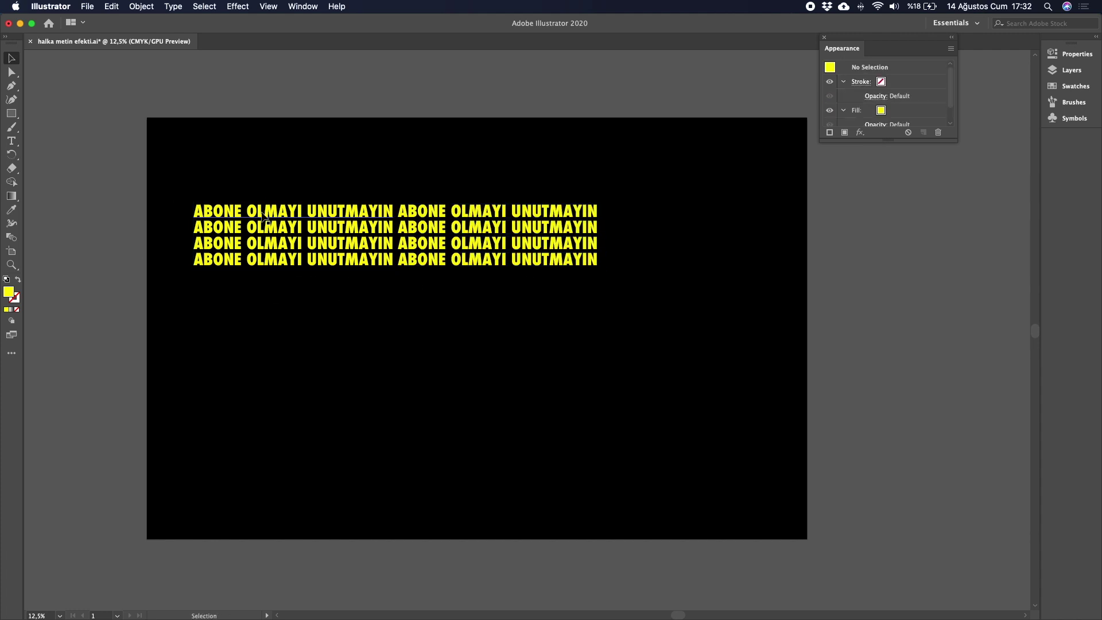
{"action": "left_click_drag", "start_coordinate": [148, 172], "coordinate": [643, 295]}
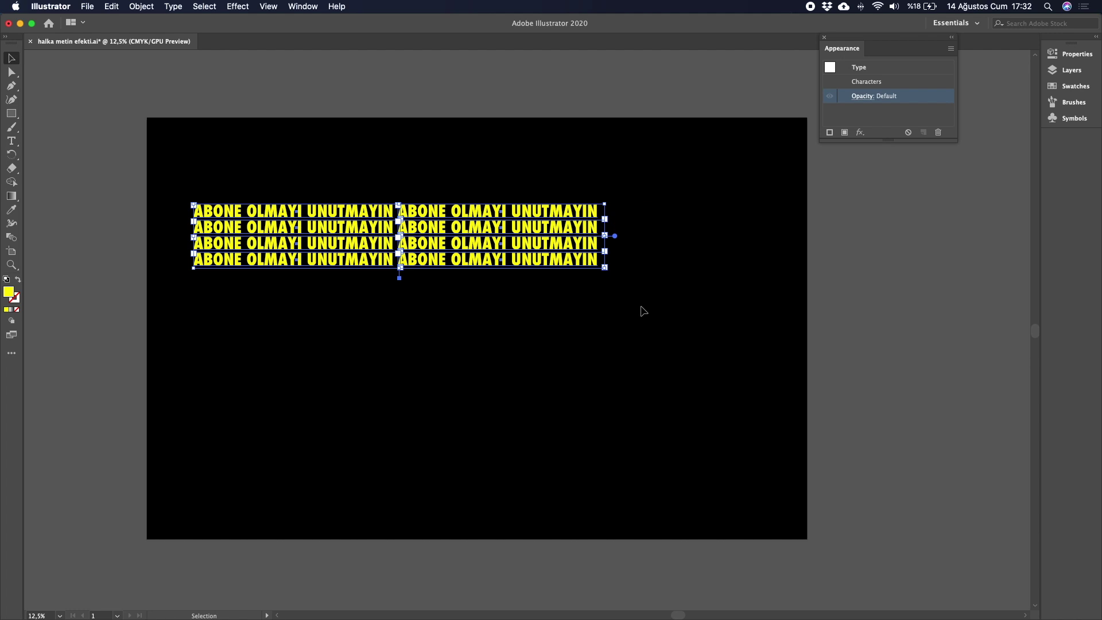
{"action": "left_click", "coordinate": [1081, 122]}
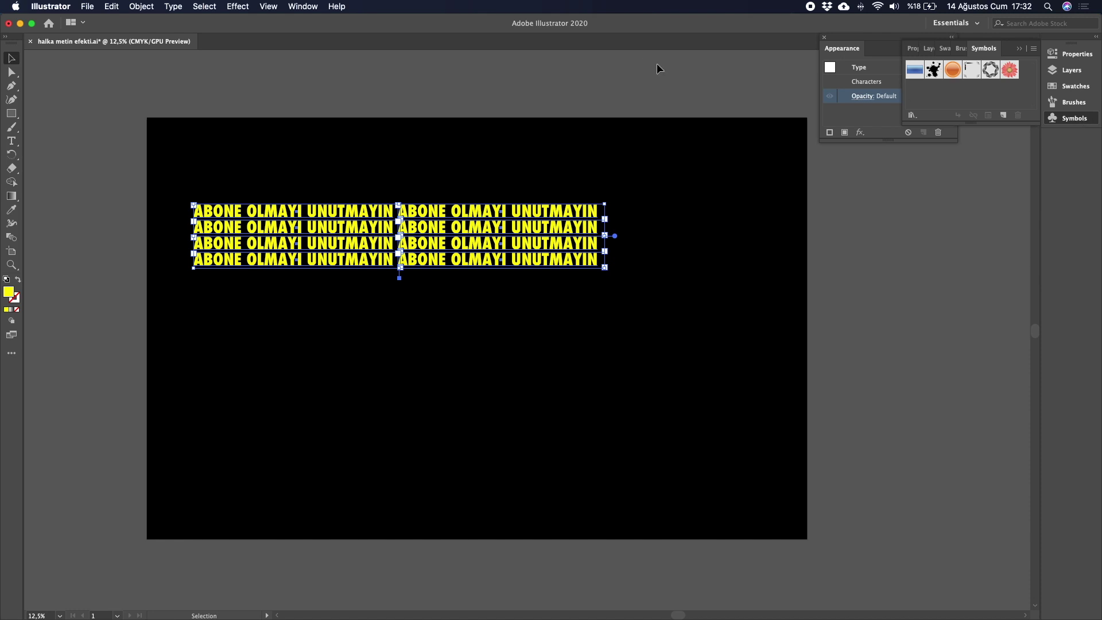
Save the eight-line text block as a Graphic symbol named 'ABONE'.
{"action": "left_click", "coordinate": [305, 6]}
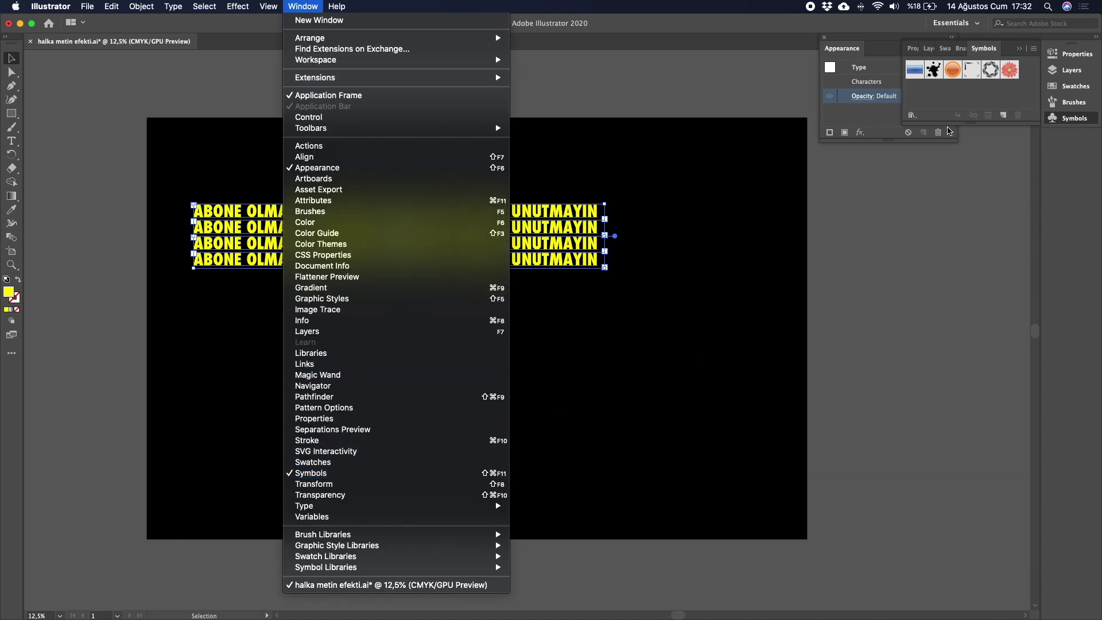
{"action": "left_click", "coordinate": [945, 92]}
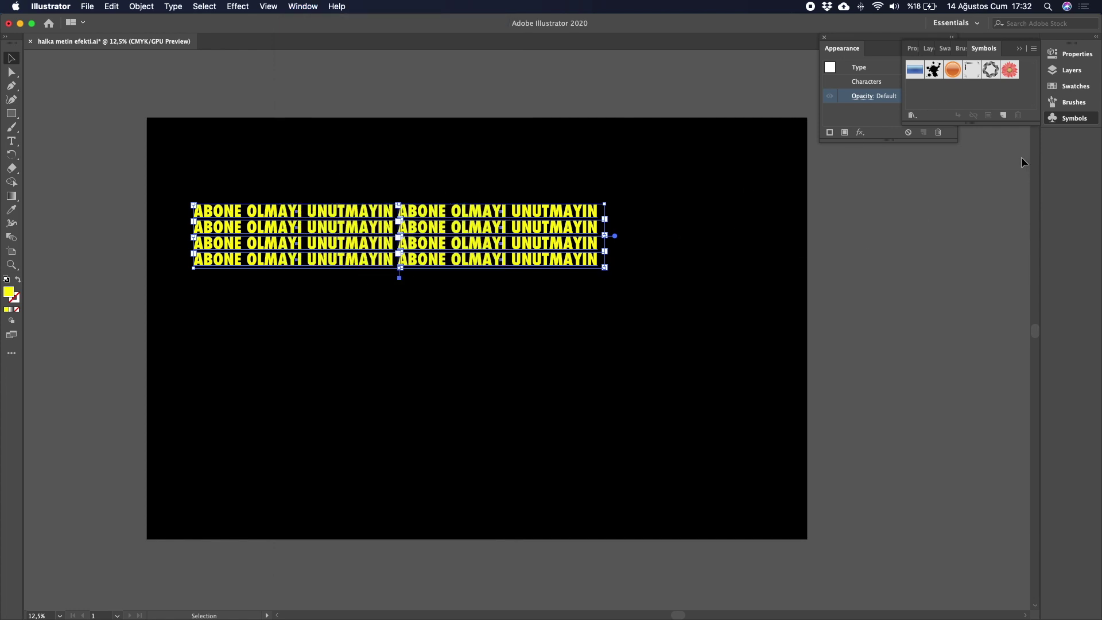
{"action": "left_click", "coordinate": [1003, 115]}
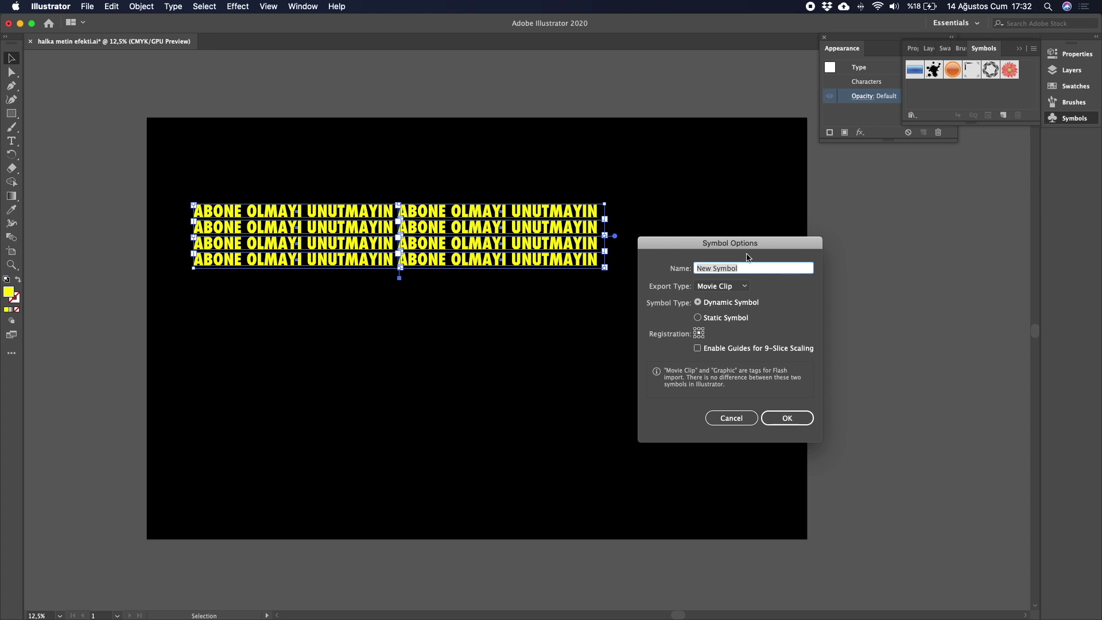
{"action": "type", "text": "ABONE"}
{"action": "left_click", "coordinate": [739, 288]}
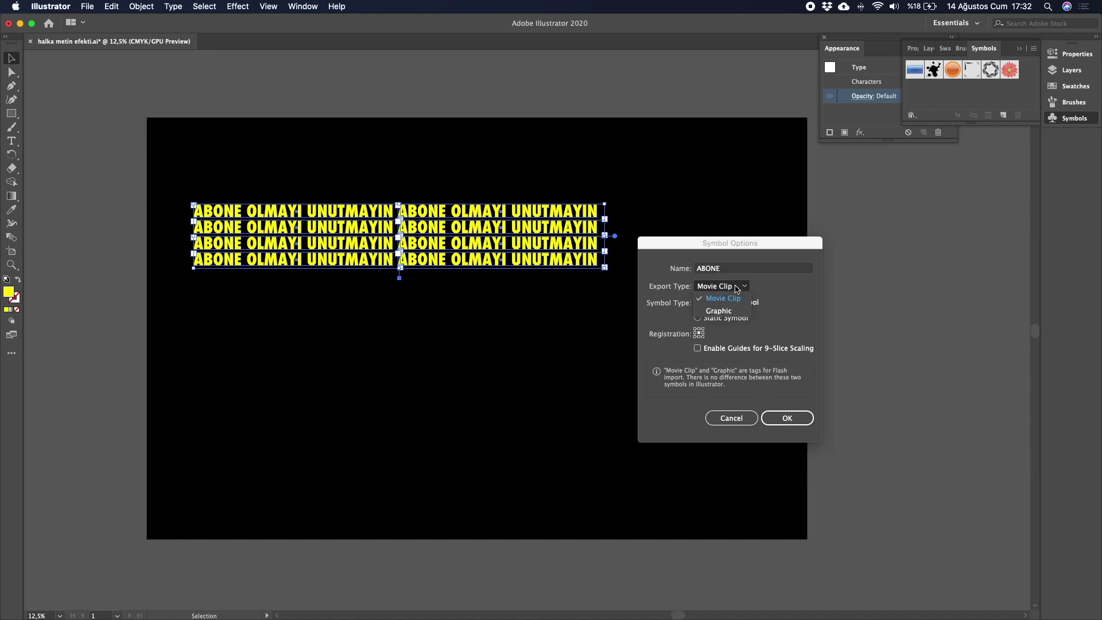
{"action": "left_click", "coordinate": [727, 313]}
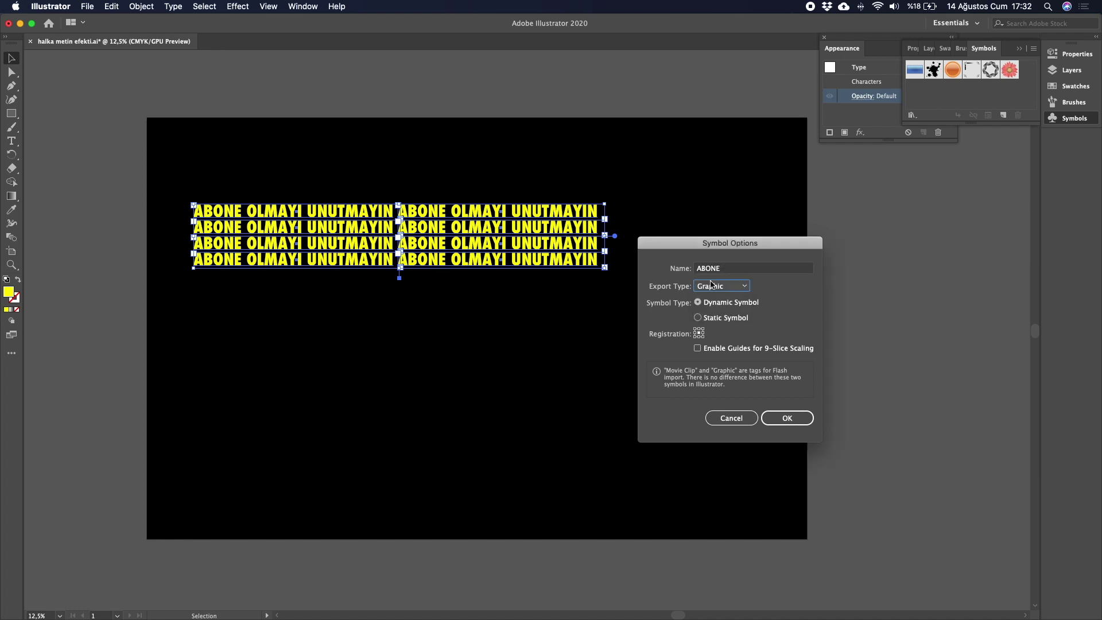
{"action": "left_click", "coordinate": [796, 419]}
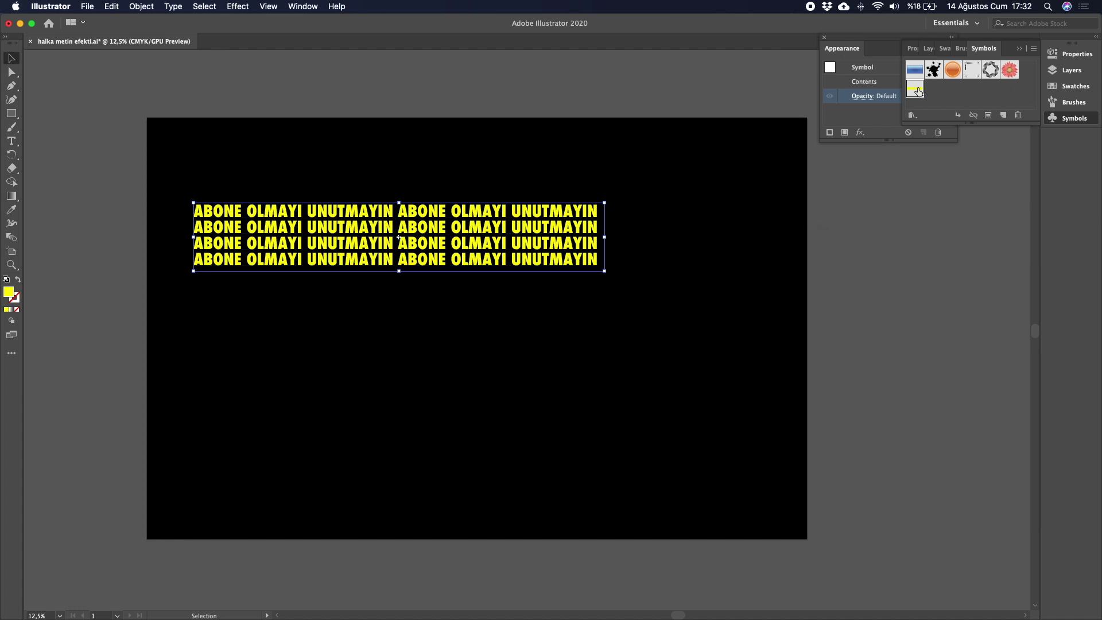
{"action": "left_click_drag", "start_coordinate": [920, 94], "coordinate": [914, 93]}
Move the text block to the artboard top and draw a circle below it.
{"action": "left_click_drag", "start_coordinate": [468, 213], "coordinate": [468, 136]}
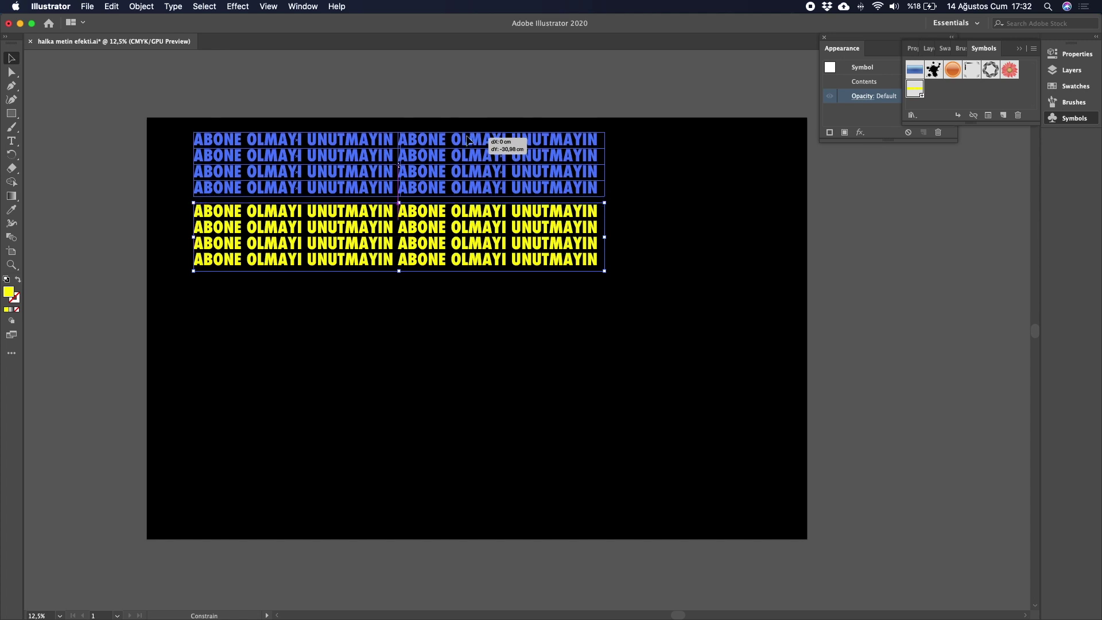
{"action": "left_click_drag", "start_coordinate": [11, 113], "coordinate": [42, 127]}
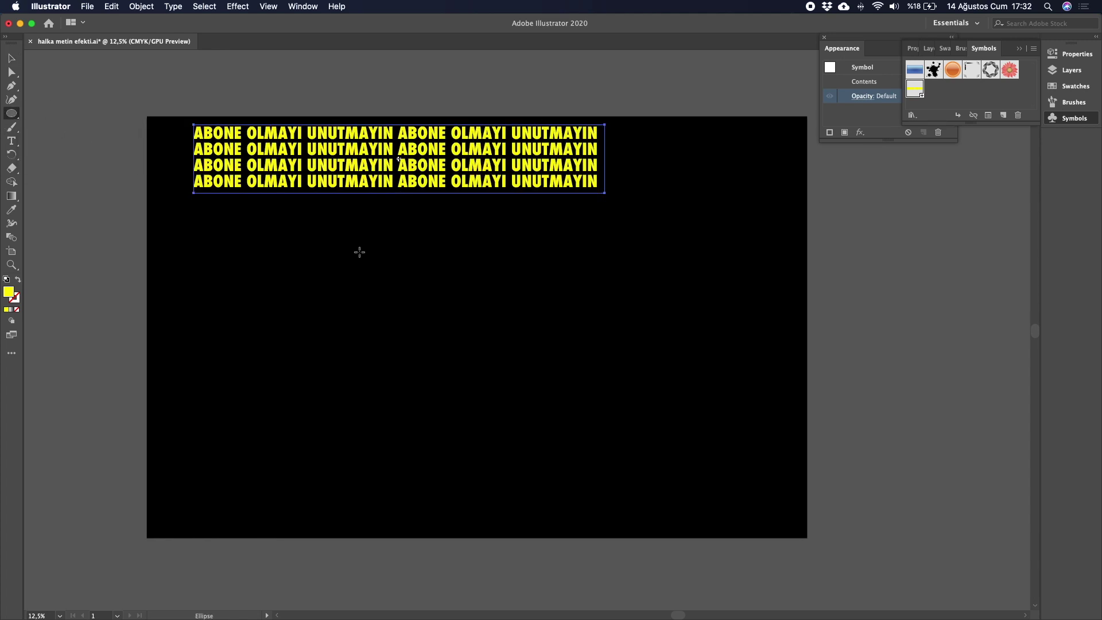
{"action": "left_click_drag", "start_coordinate": [380, 302], "coordinate": [437, 357]}
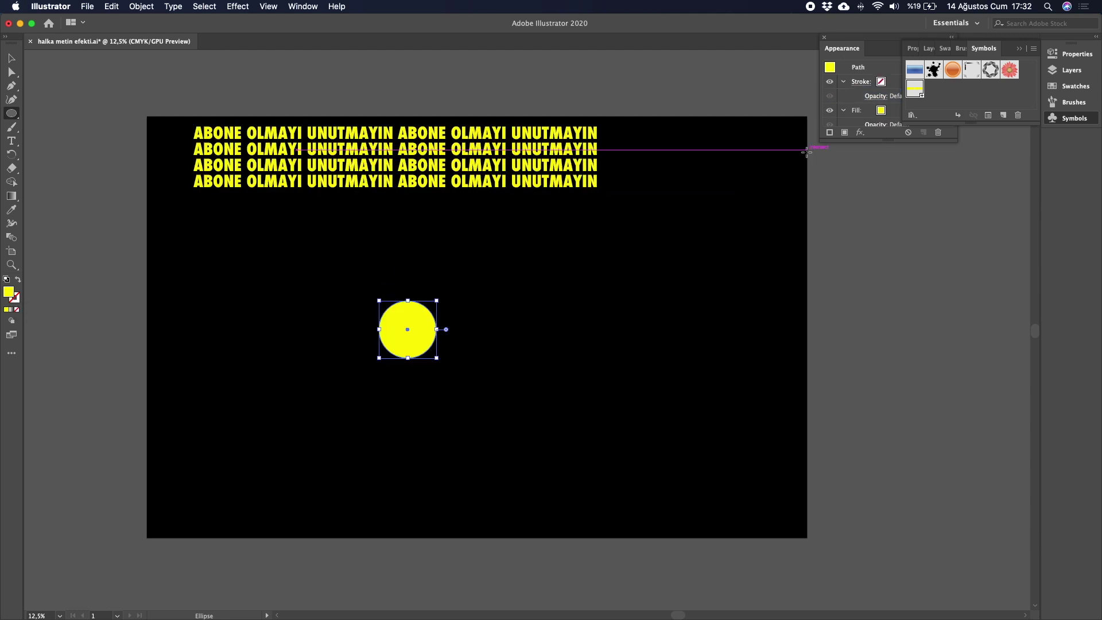
Give the circle a white fill.
{"action": "left_click", "coordinate": [879, 110]}
{"action": "left_click", "coordinate": [881, 110]}
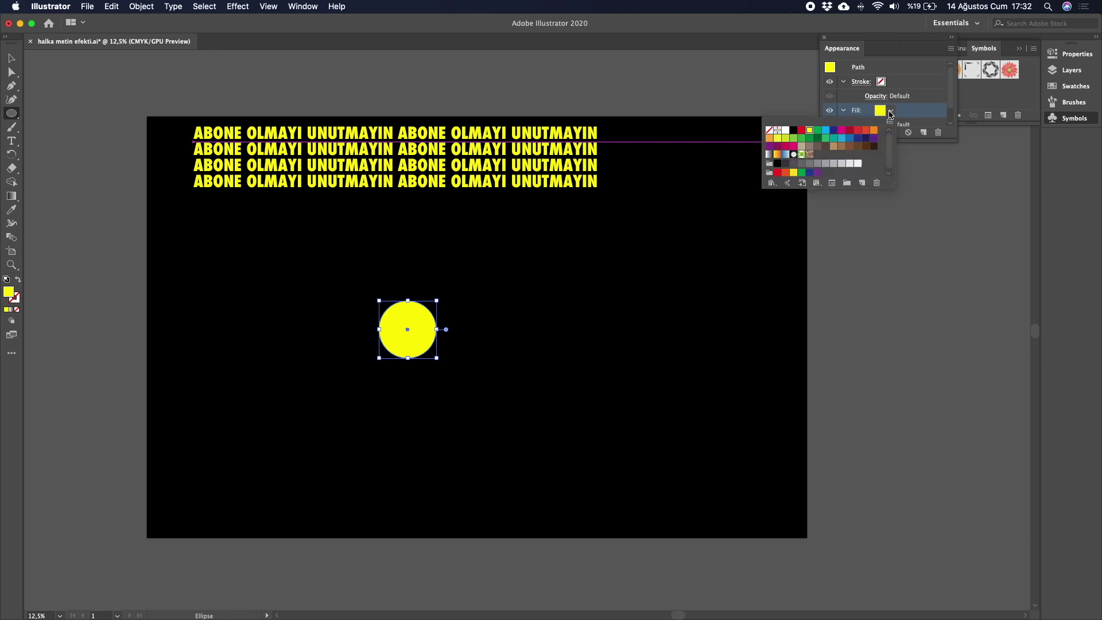
{"action": "left_click", "coordinate": [784, 132]}
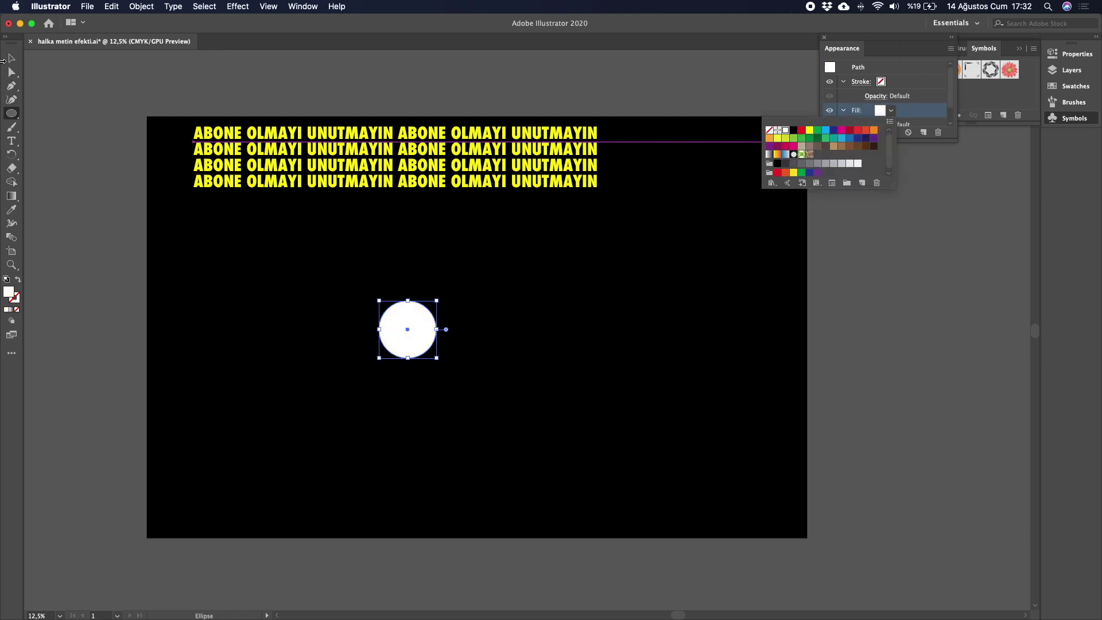
{"action": "left_click", "coordinate": [7, 60]}
{"action": "left_click", "coordinate": [248, 8]}
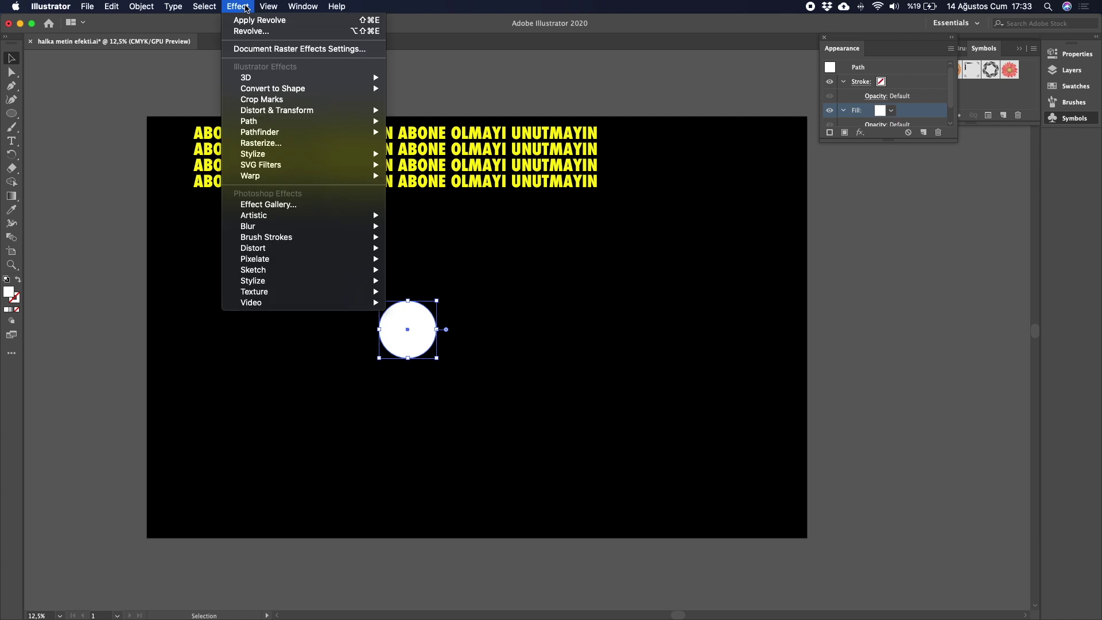
{"action": "mouse_move", "coordinate": [247, 77]}
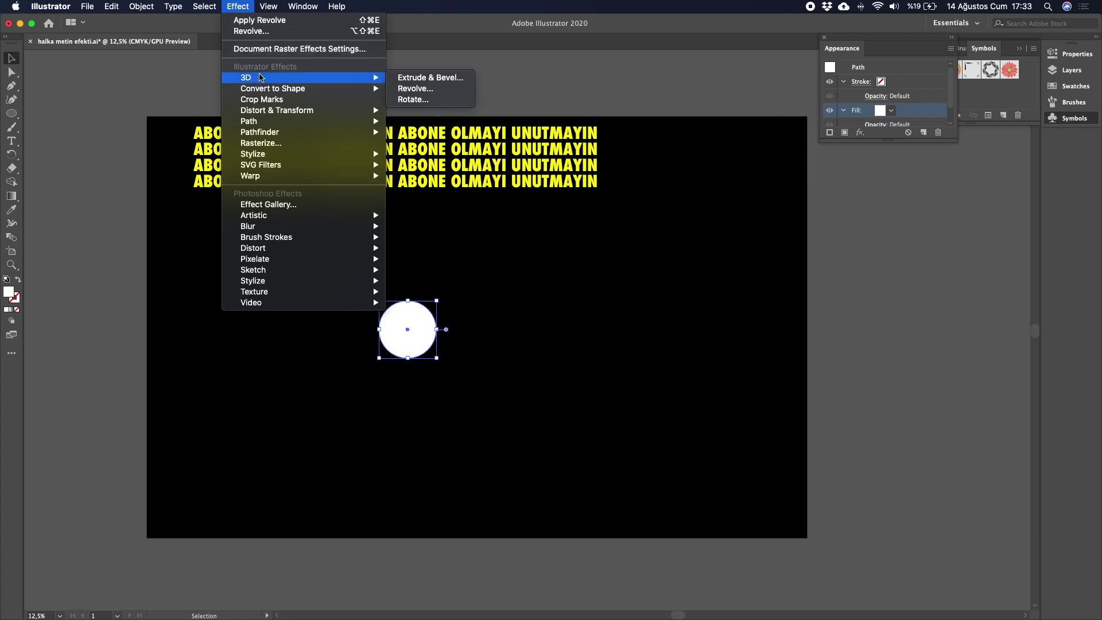
Apply 3D Revolve to the circle with preview on, turning it into a torus.
{"action": "left_click", "coordinate": [422, 90]}
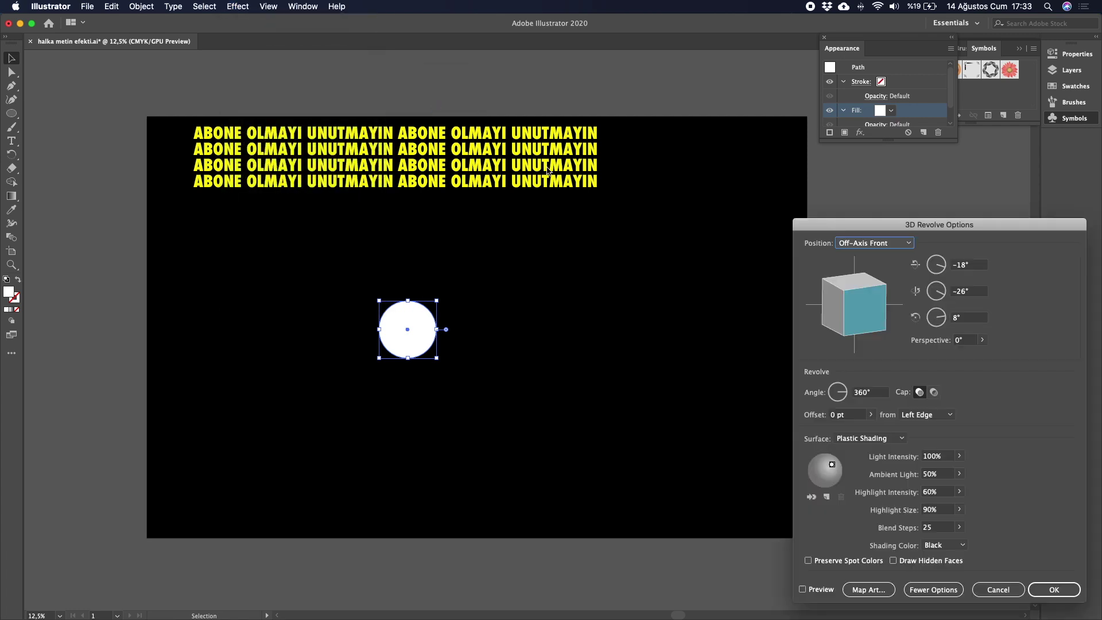
{"action": "left_click_drag", "start_coordinate": [836, 247], "coordinate": [645, 106]}
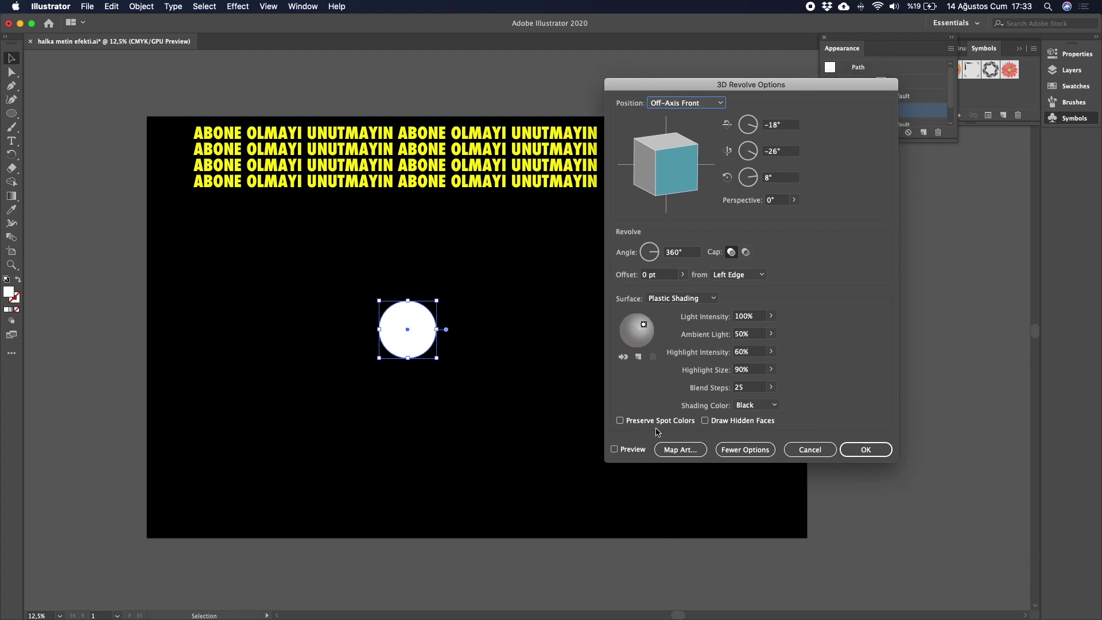
{"action": "left_click", "coordinate": [614, 449]}
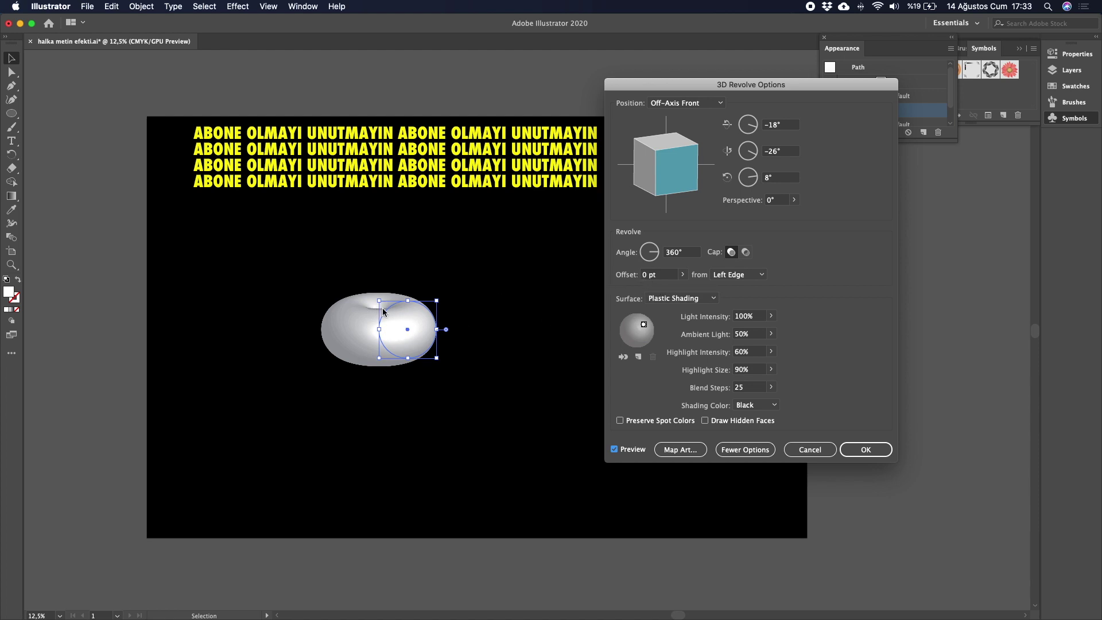
Set the revolve offset to 300 pt and tilt the torus to −54°, −38°, 40°.
{"action": "left_click", "coordinate": [648, 276]}
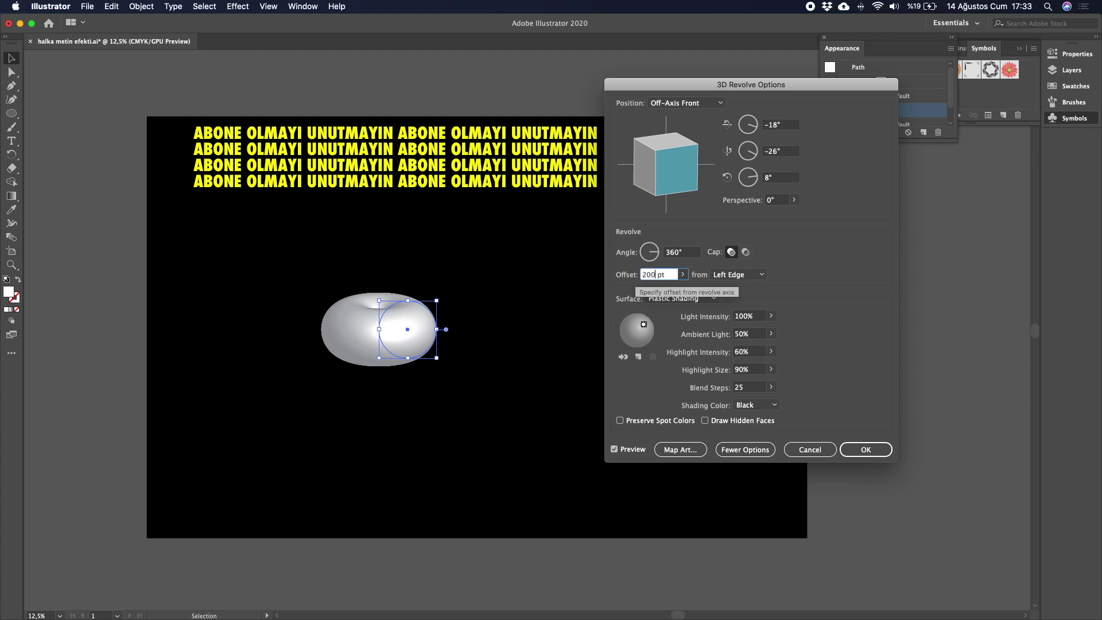
{"action": "key", "text": "Tab"}
{"action": "left_click", "coordinate": [647, 275]}
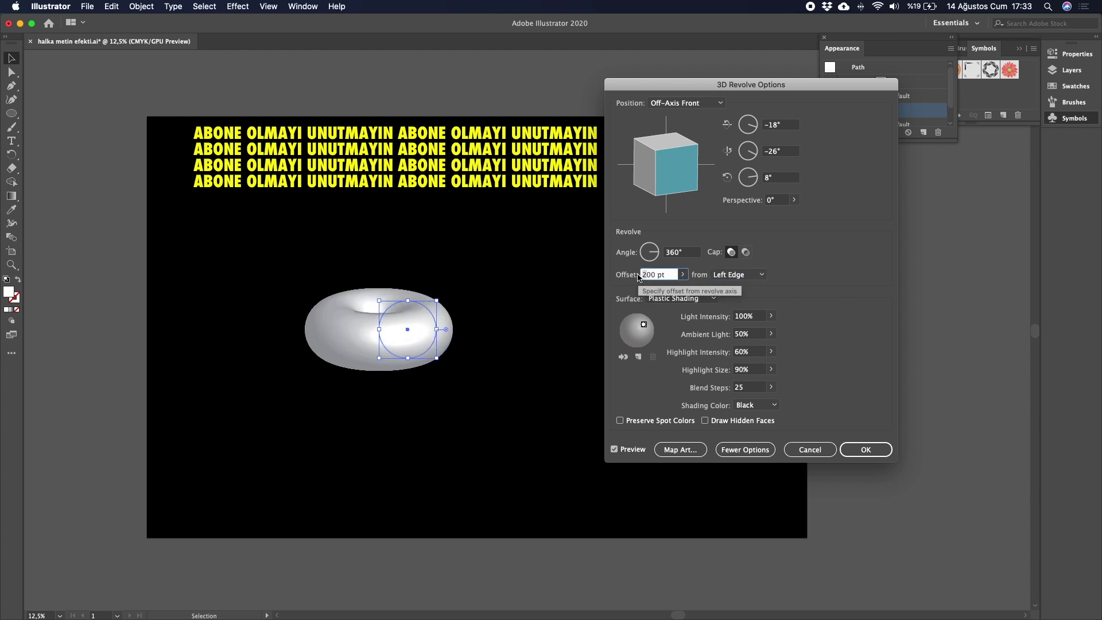
{"action": "type", "text": "400"}
{"action": "key", "text": "Tab"}
{"action": "left_click", "coordinate": [639, 276]}
{"action": "type", "text": "300"}
{"action": "key", "text": "Tab"}
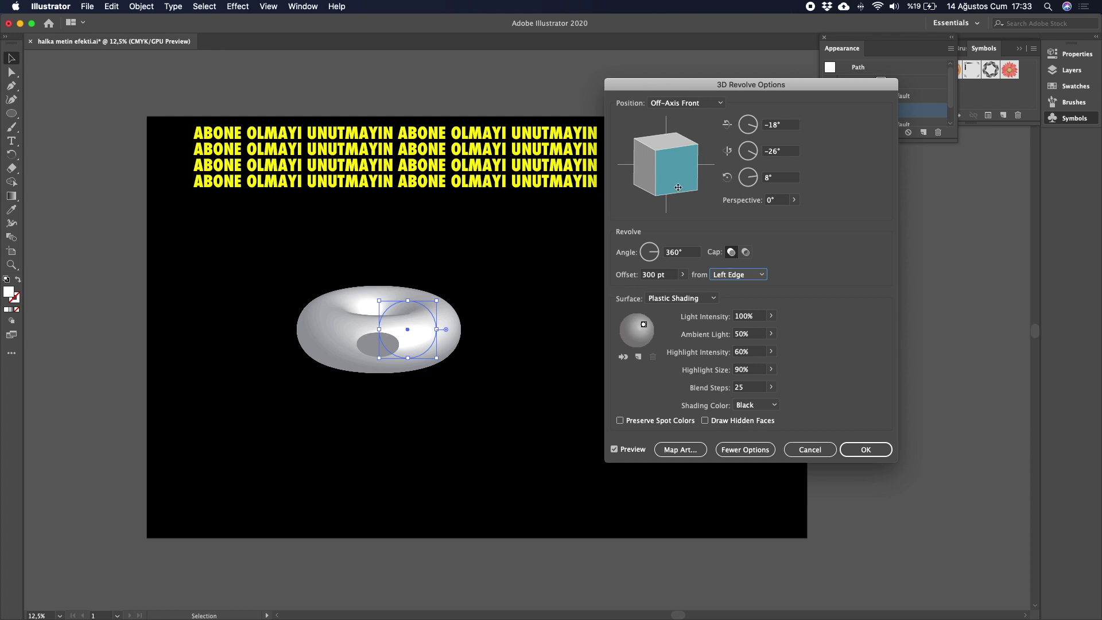
{"action": "mouse_move", "coordinate": [676, 171]}
{"action": "left_mouse_down"}
{"action": "mouse_move", "coordinate": [681, 183]}
{"action": "mouse_move", "coordinate": [665, 154]}
{"action": "mouse_move", "coordinate": [652, 185]}
{"action": "mouse_move", "coordinate": [691, 181]}
{"action": "mouse_move", "coordinate": [688, 171]}
{"action": "mouse_move", "coordinate": [648, 180]}
{"action": "mouse_move", "coordinate": [654, 187]}
{"action": "left_mouse_up"}
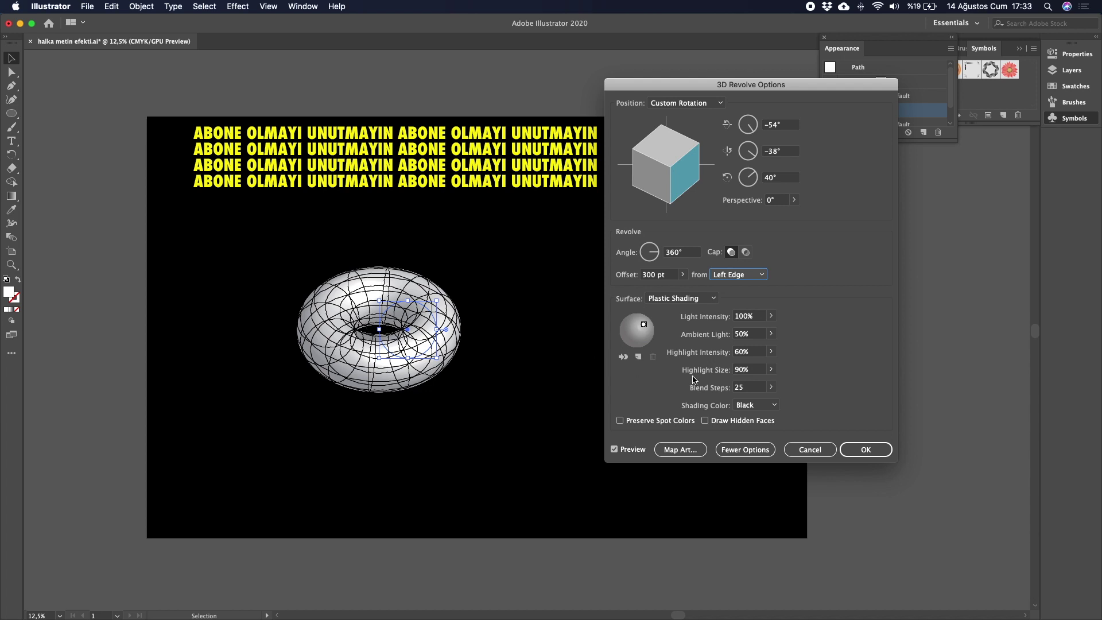
{"action": "left_click", "coordinate": [683, 451]}
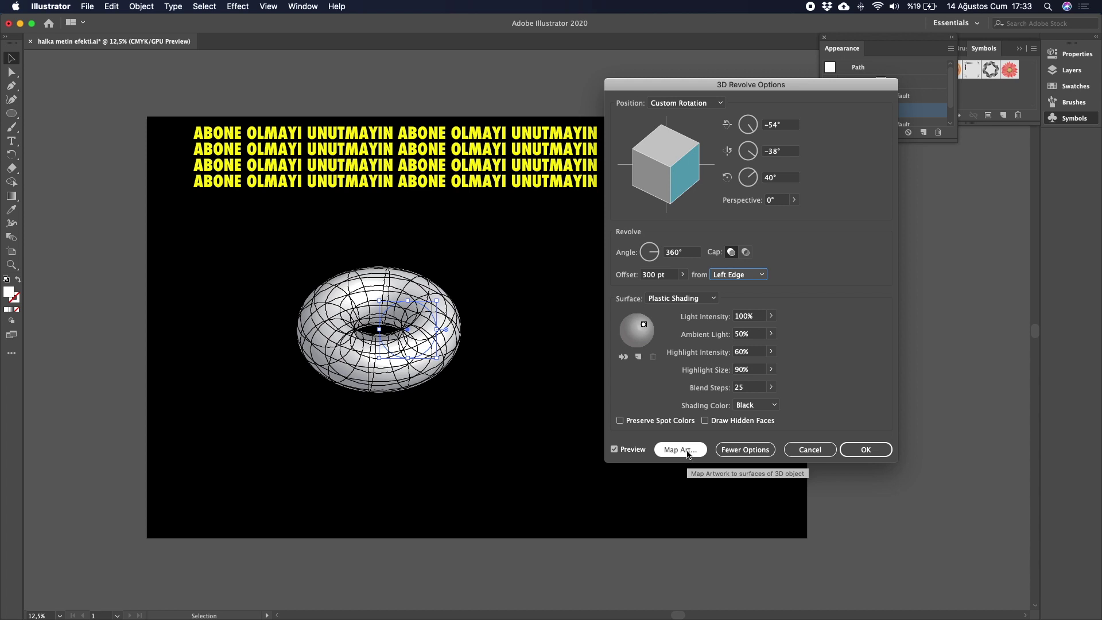
Map the ABONE symbol onto the torus surface, stretched to cover the whole grid.
{"action": "left_click_drag", "start_coordinate": [854, 231], "coordinate": [665, 215]}
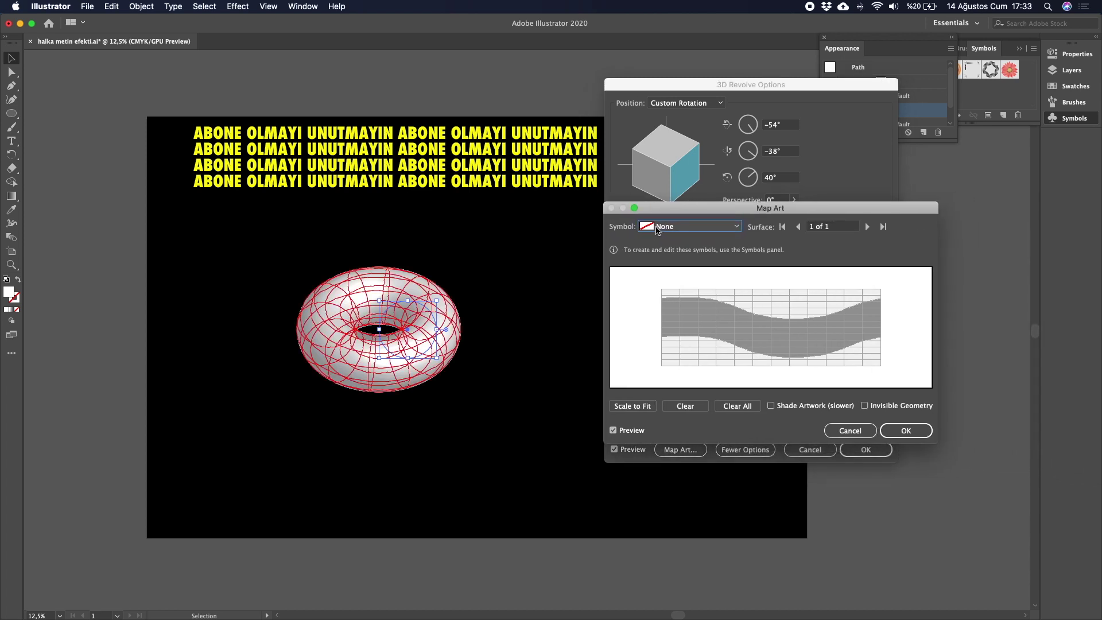
{"action": "left_click", "coordinate": [669, 230]}
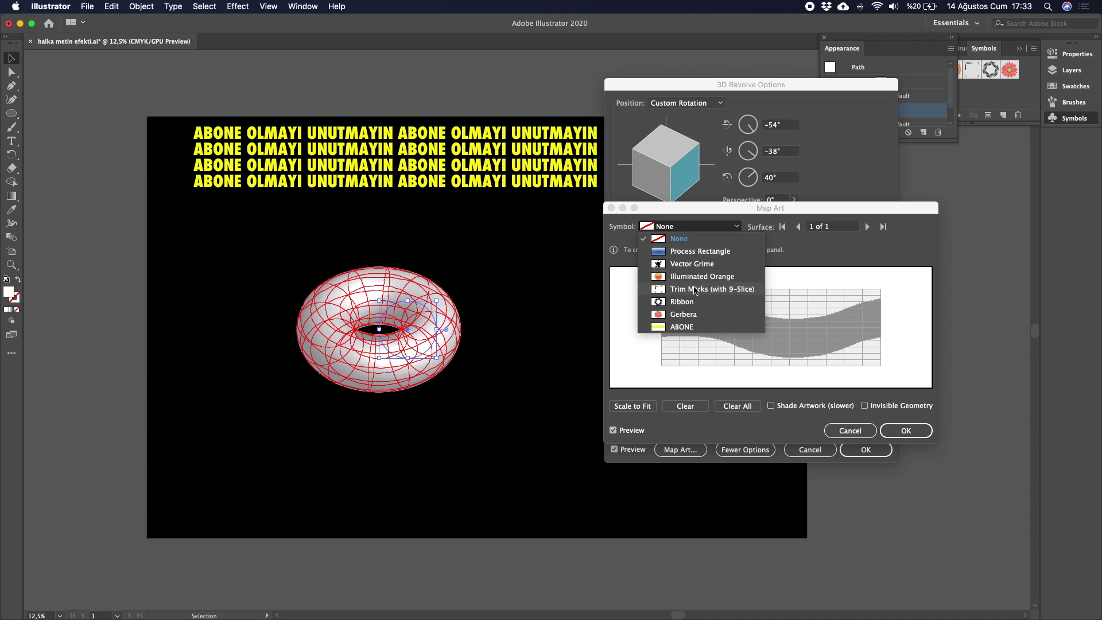
{"action": "left_click", "coordinate": [689, 328]}
{"action": "left_click_drag", "start_coordinate": [734, 323], "coordinate": [708, 299]}
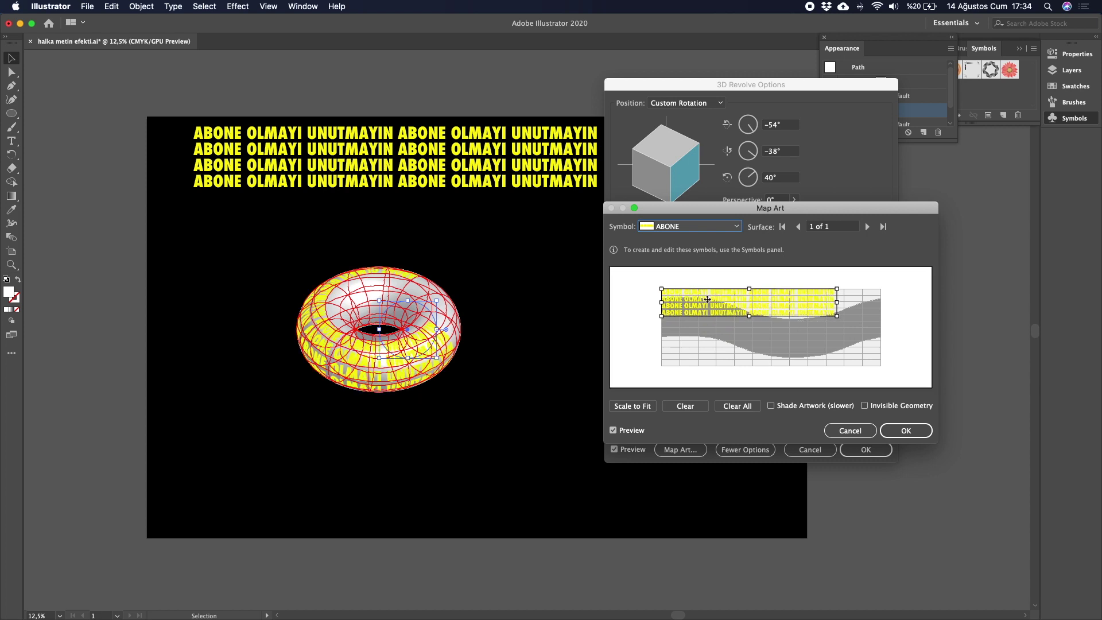
{"action": "left_click_drag", "start_coordinate": [837, 316], "coordinate": [885, 370]}
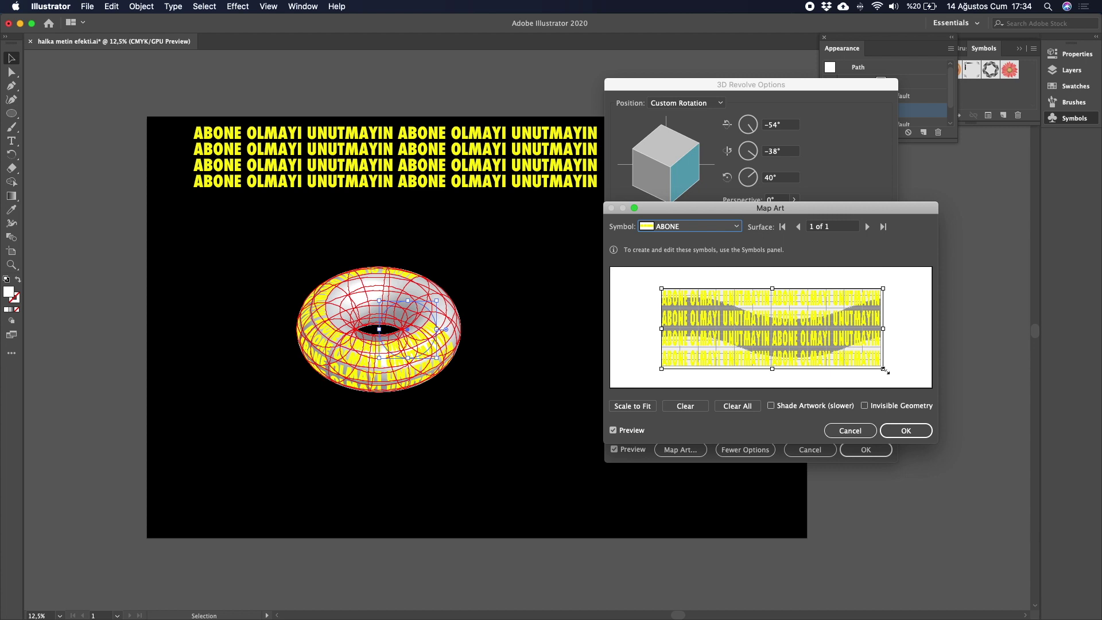
{"action": "left_click_drag", "start_coordinate": [883, 290], "coordinate": [884, 288]}
{"action": "left_click_drag", "start_coordinate": [662, 330], "coordinate": [661, 329]}
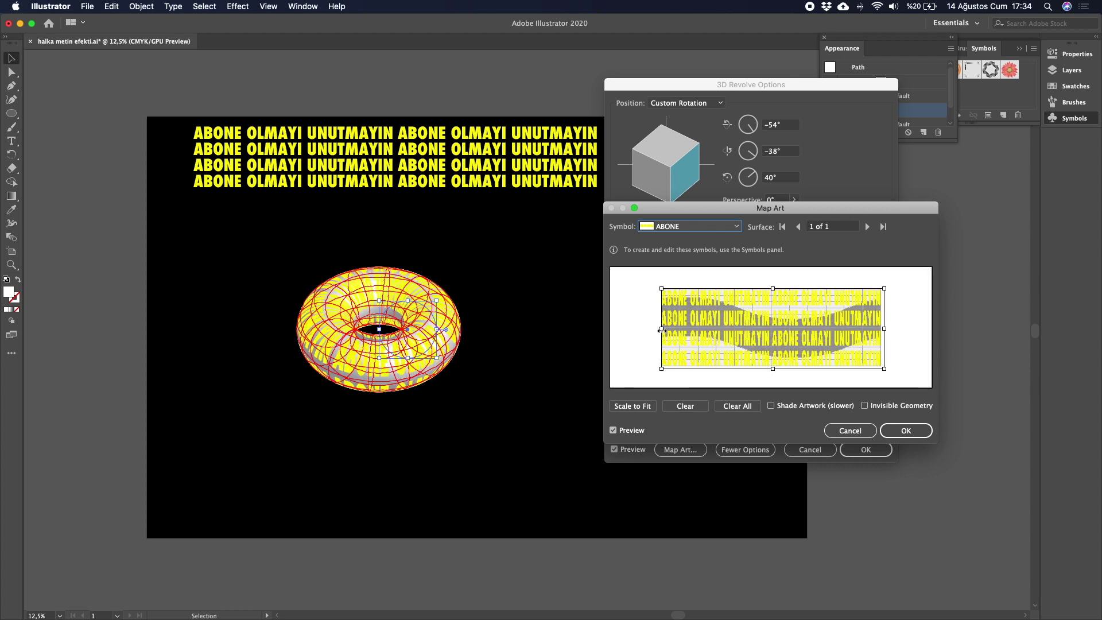
{"action": "left_click", "coordinate": [902, 430]}
{"action": "left_click", "coordinate": [907, 431]}
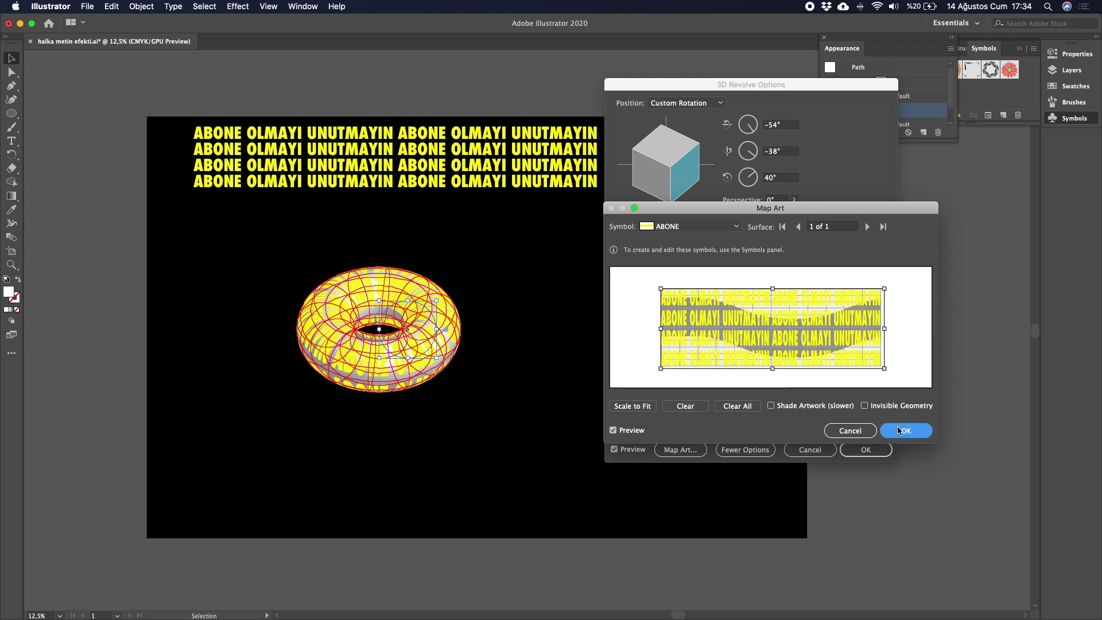
{"action": "left_click", "coordinate": [870, 450]}
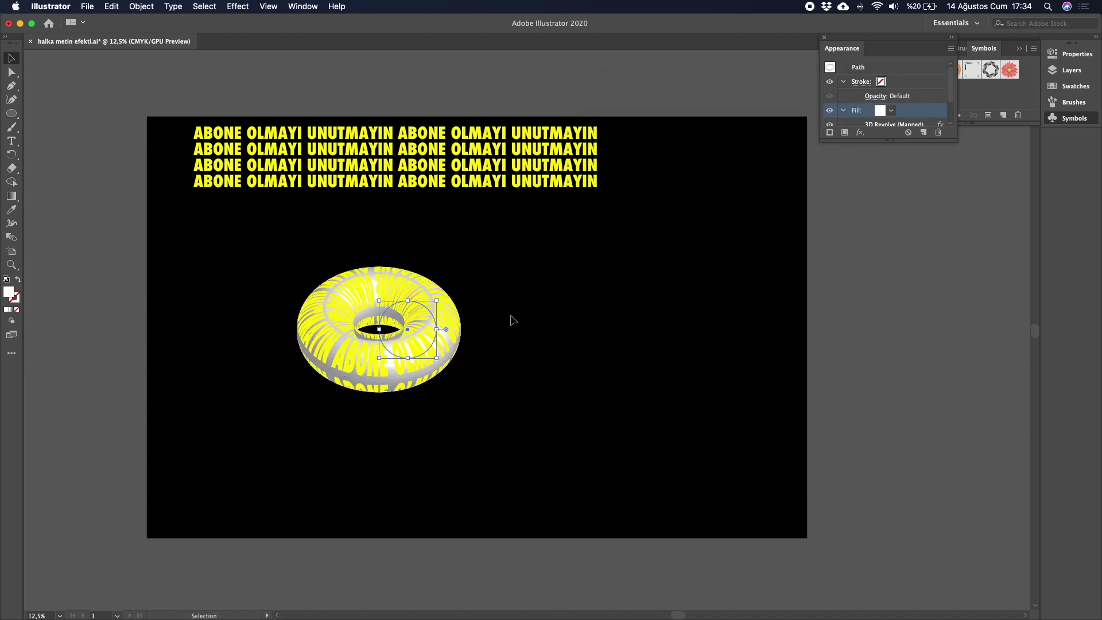
Zoom in to inspect the lettered torus, then change its fill to black.
{"action": "key", "text": "z"}
{"action": "left_click_drag", "start_coordinate": [257, 224], "coordinate": [493, 415]}
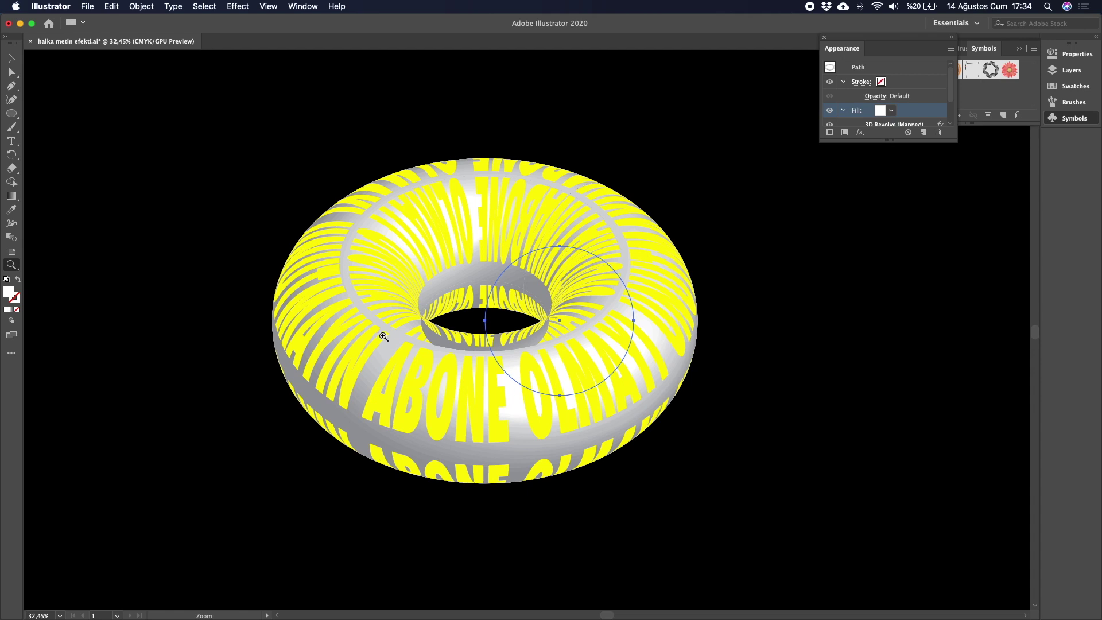
{"action": "left_click", "coordinate": [524, 367], "text": "alt"}
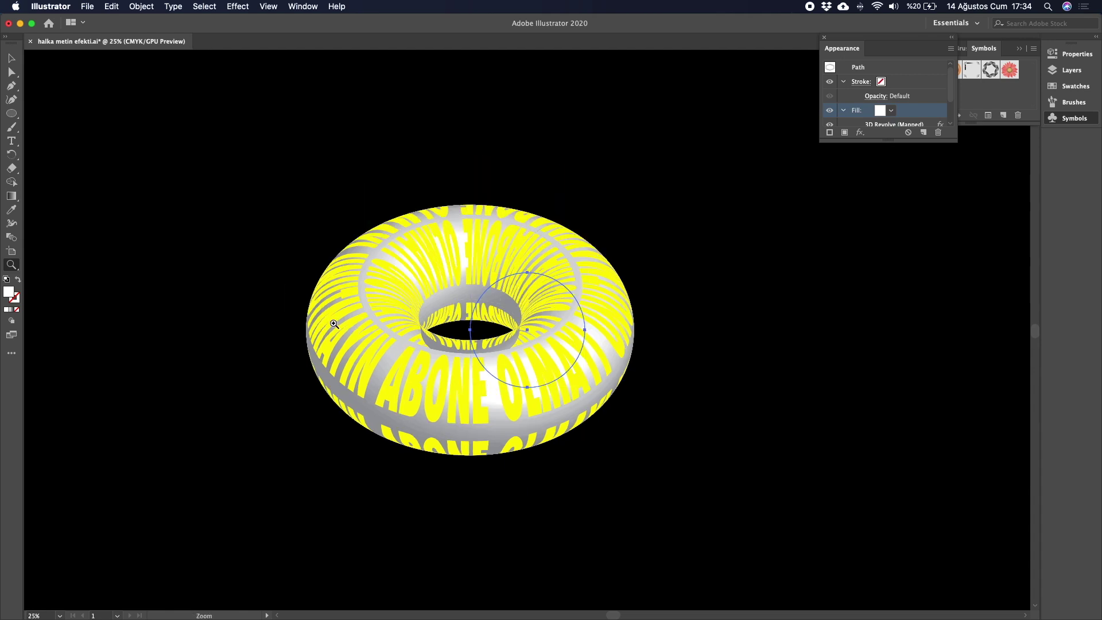
{"action": "left_click", "coordinate": [16, 59]}
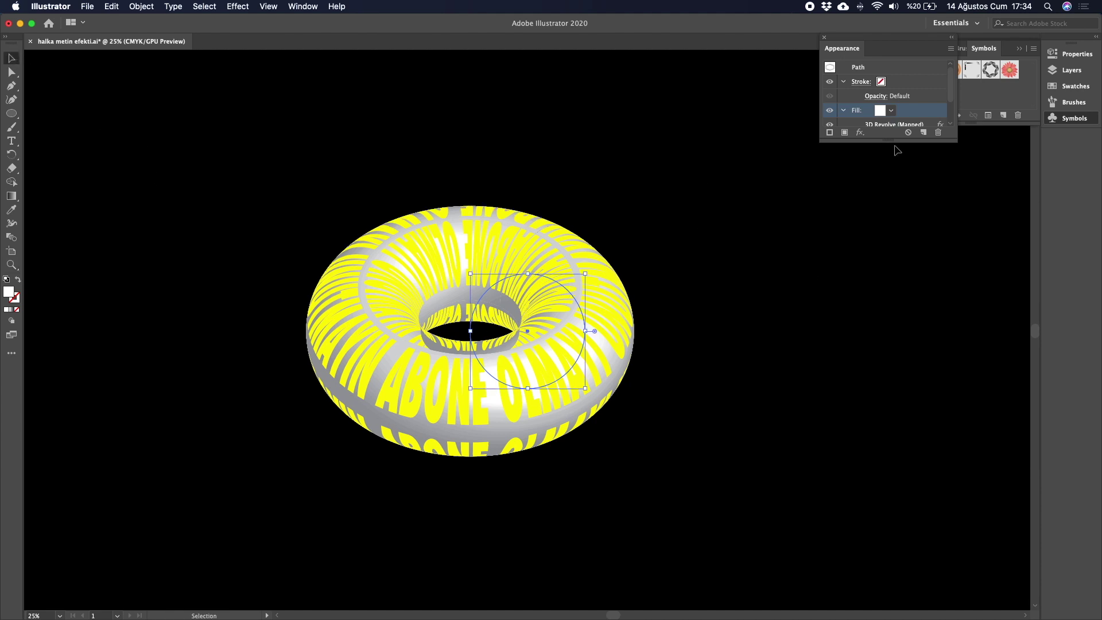
{"action": "left_click", "coordinate": [891, 110]}
{"action": "left_click", "coordinate": [794, 131]}
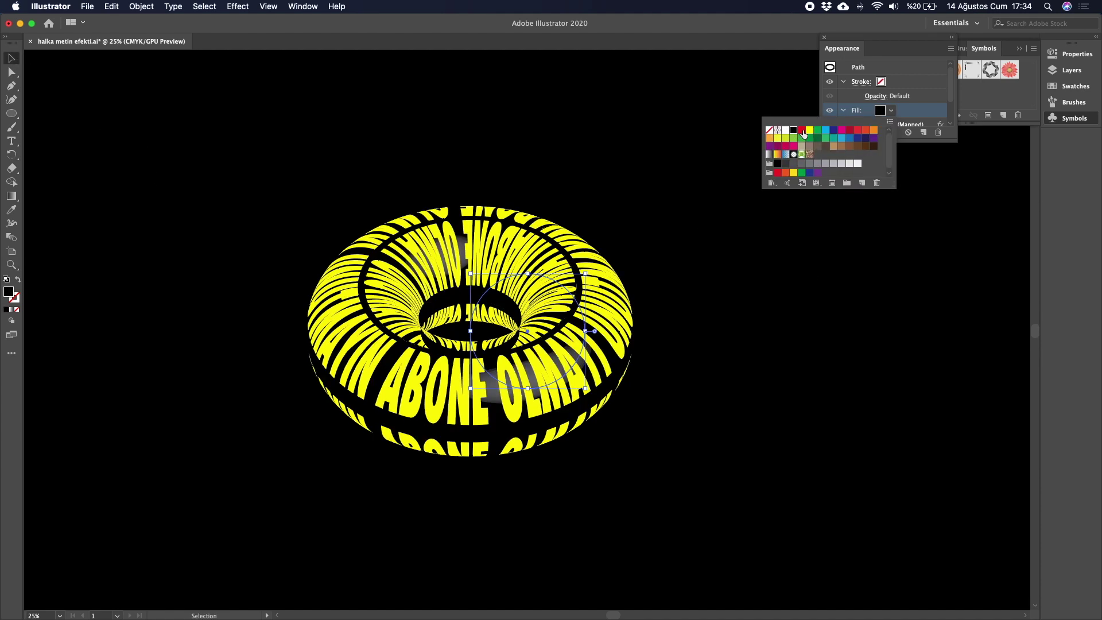
Zoom out to the whole artboard, reselect the torus and reopen its 3D Revolve settings.
{"action": "key", "text": "Escape"}
{"action": "key", "text": "super+minus"}
{"action": "left_click", "coordinate": [596, 227]}
{"action": "left_click_drag", "start_coordinate": [596, 226], "coordinate": [493, 229]}
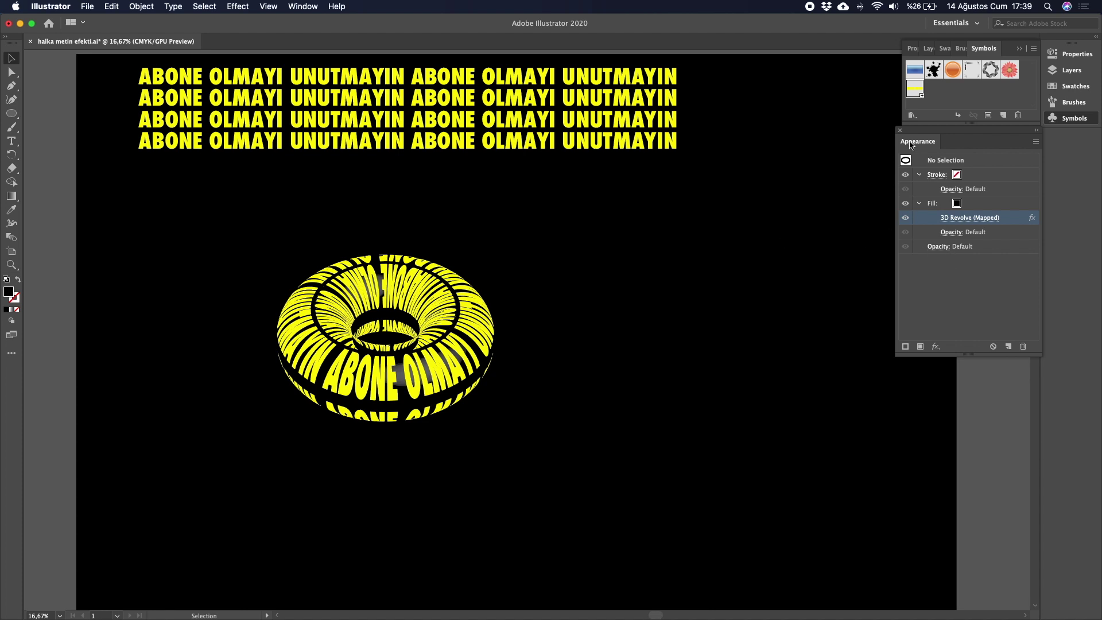
{"action": "left_click", "coordinate": [320, 6]}
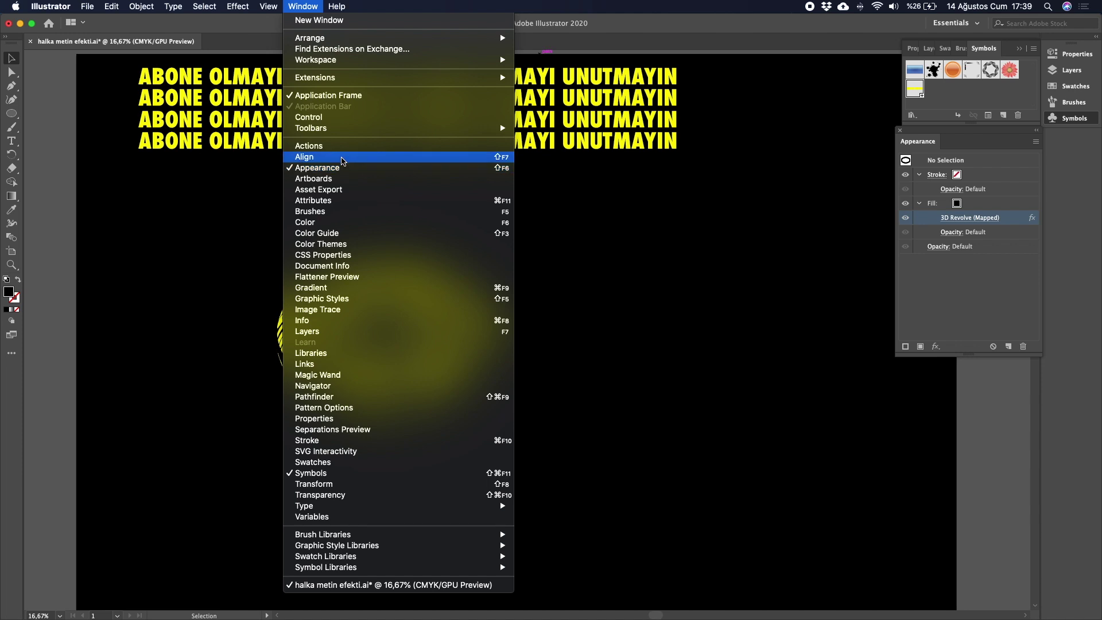
{"action": "left_click", "coordinate": [995, 270]}
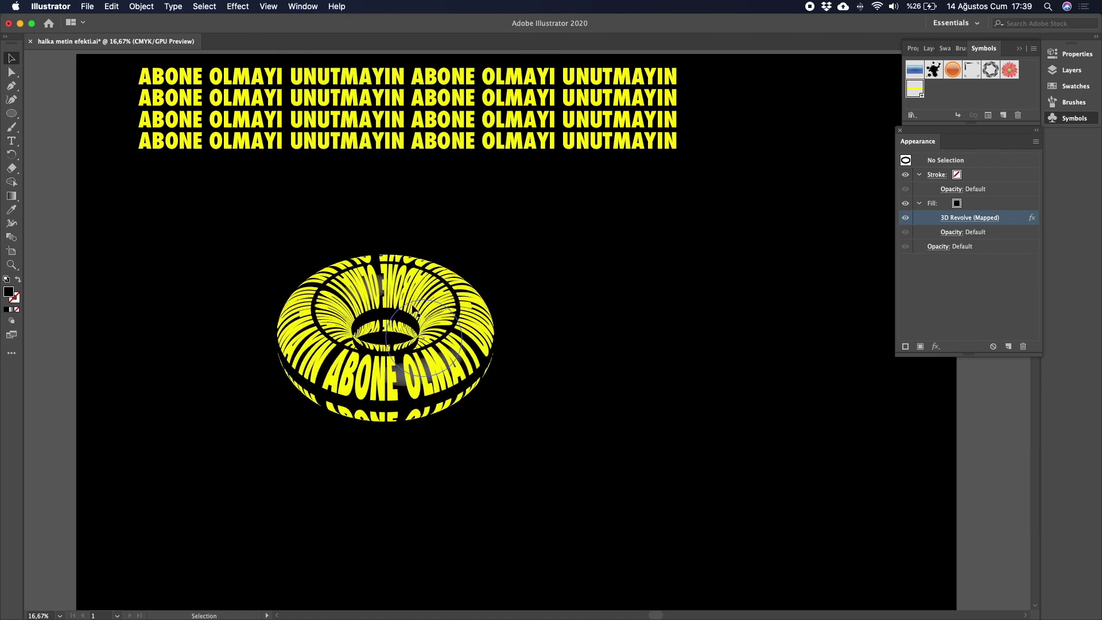
{"action": "left_click", "coordinate": [406, 314]}
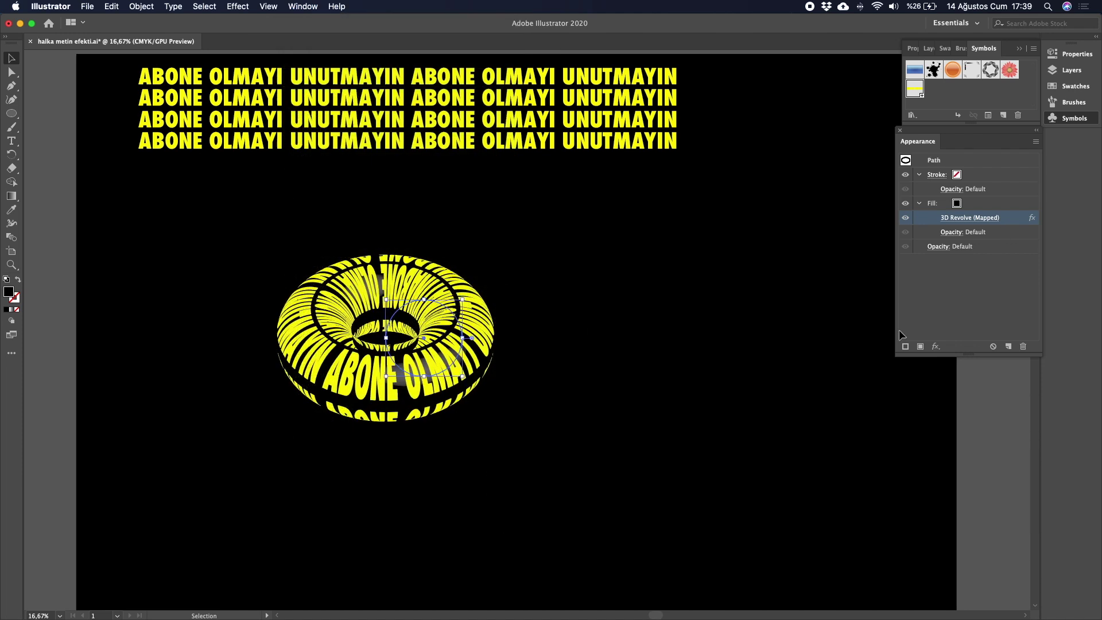
{"action": "left_click", "coordinate": [958, 218]}
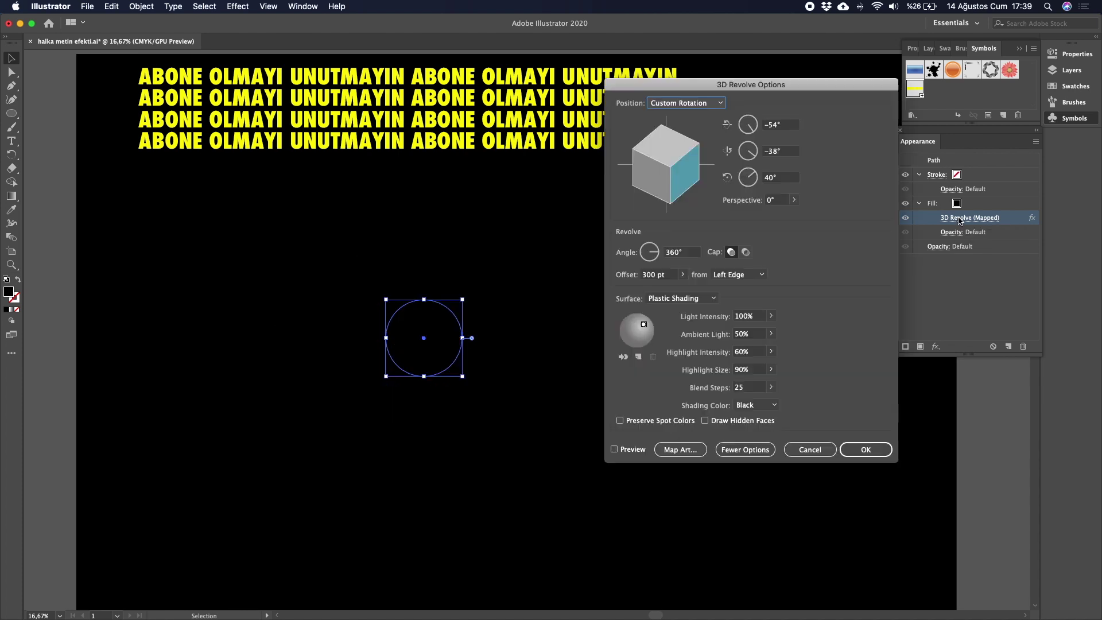
Re-tilt the torus to −104°, −60°, 68° and reduce the offset to 255 pt.
{"action": "left_click", "coordinate": [632, 450]}
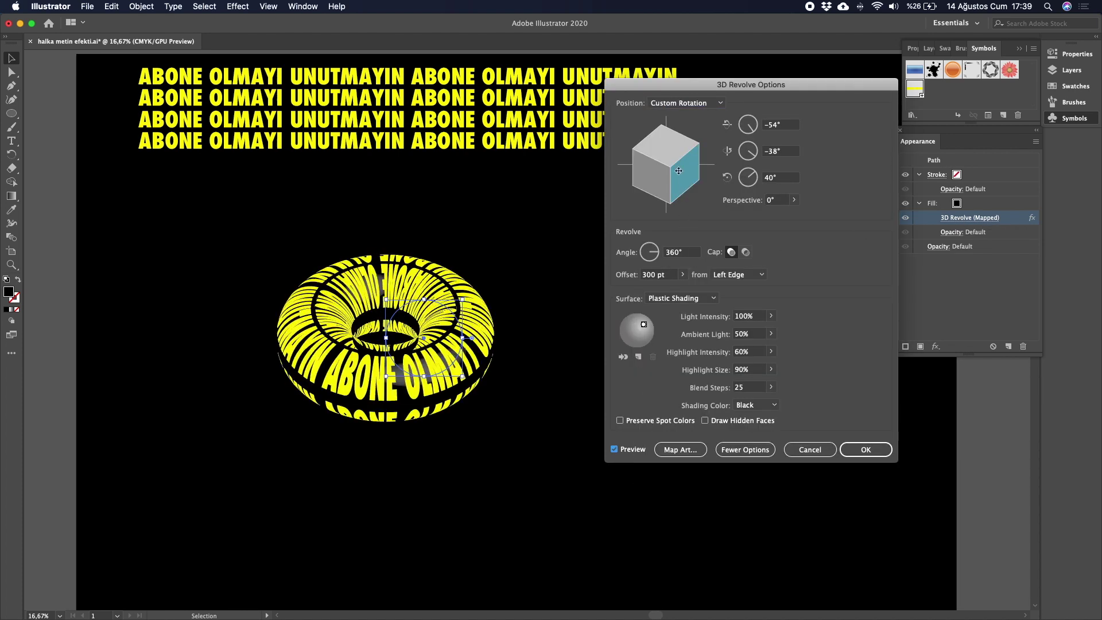
{"action": "left_click_drag", "start_coordinate": [679, 171], "coordinate": [685, 185]}
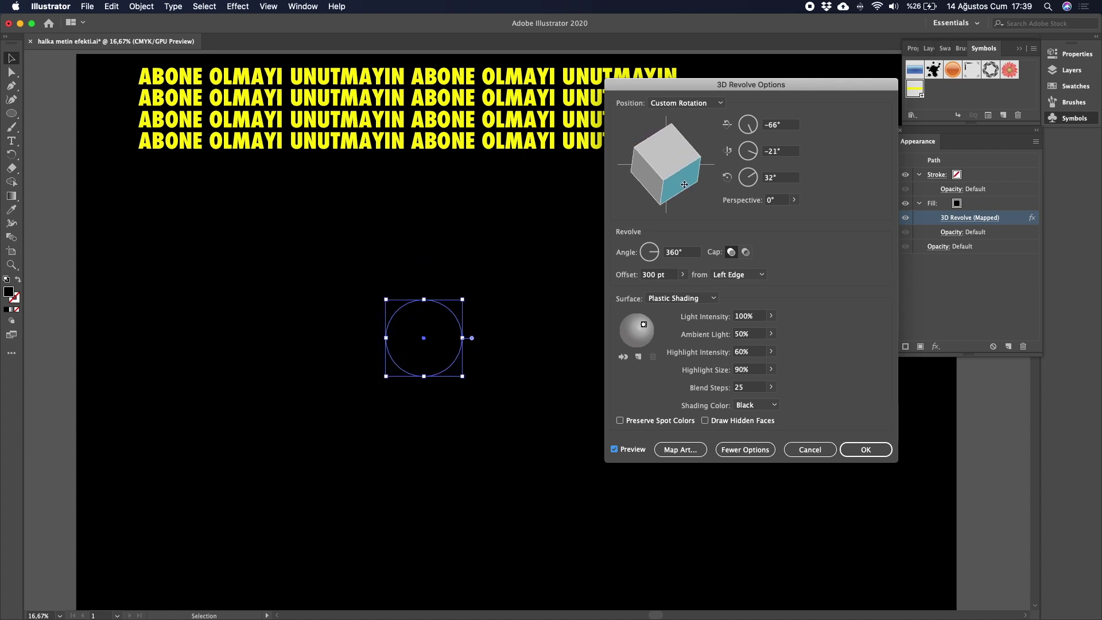
{"action": "left_click_drag", "start_coordinate": [684, 184], "coordinate": [643, 167]}
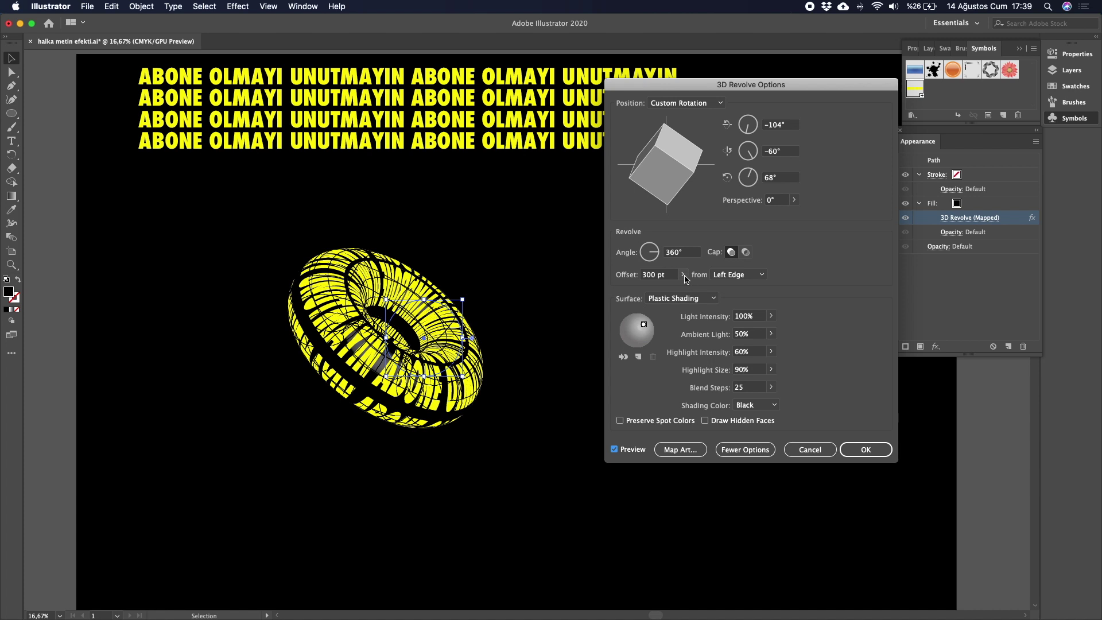
{"action": "left_click", "coordinate": [685, 275]}
{"action": "left_click_drag", "start_coordinate": [661, 288], "coordinate": [652, 289]}
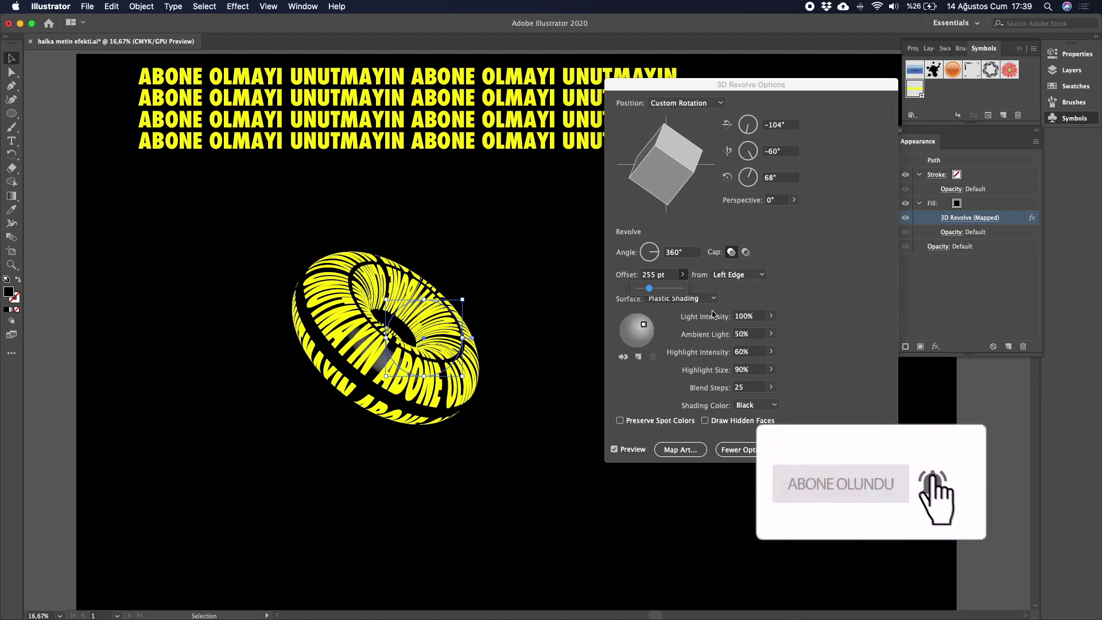
{"action": "key", "text": "Return"}
{"action": "left_click", "coordinate": [658, 310]}
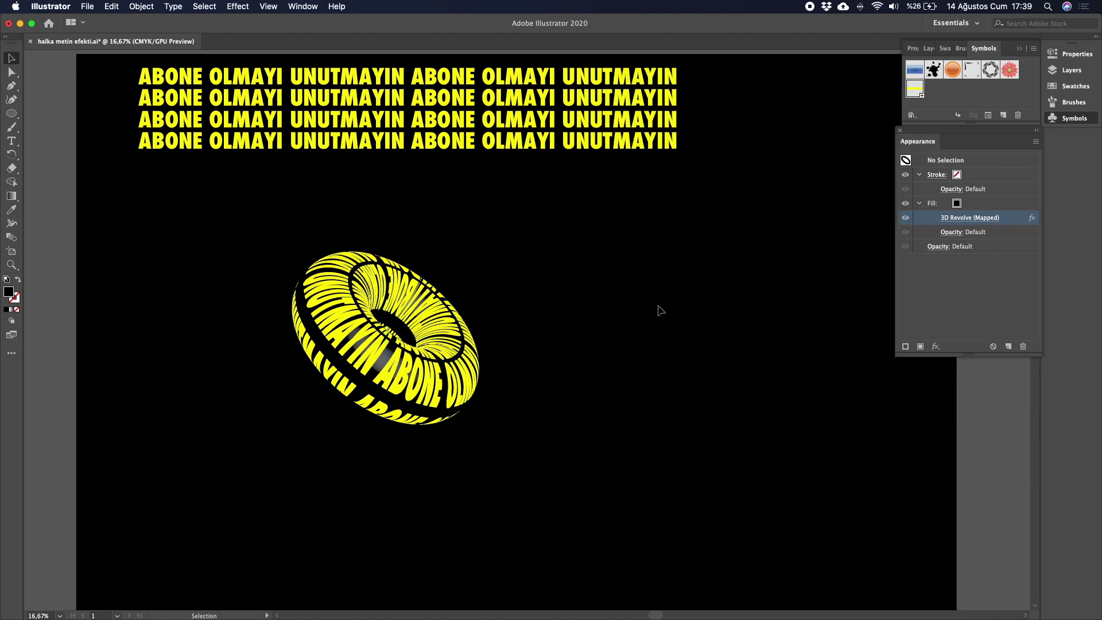